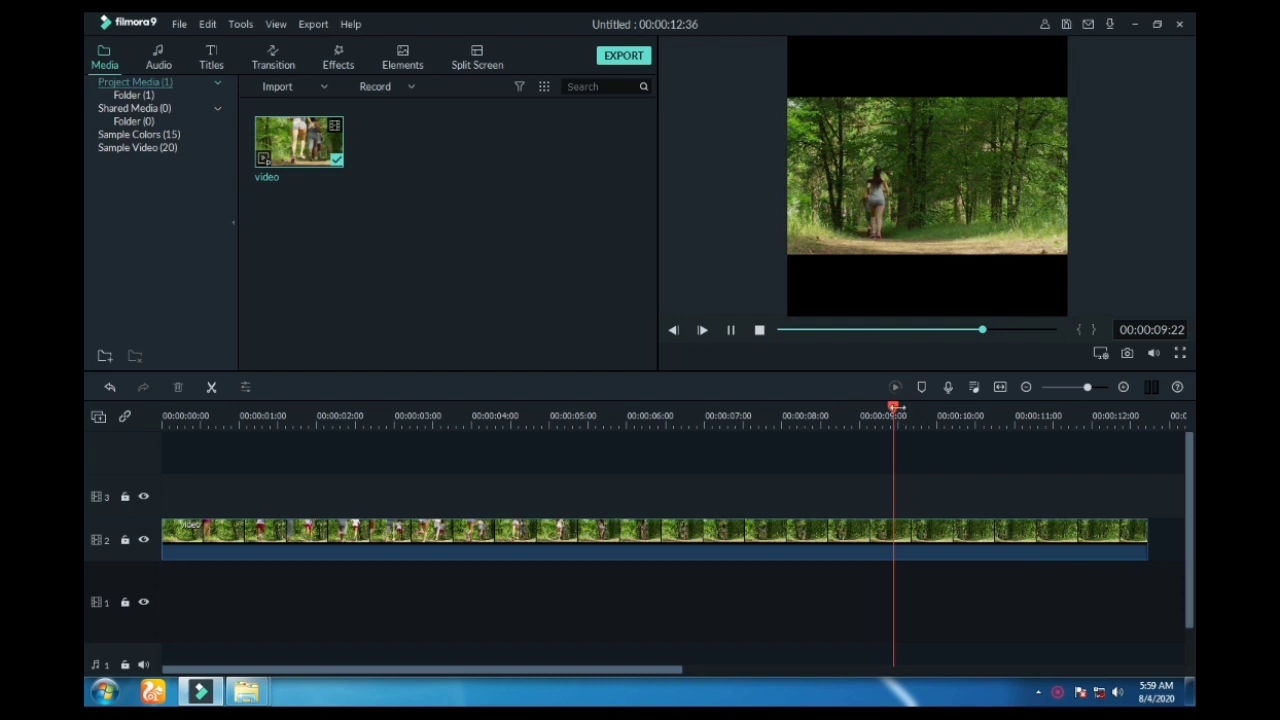
Step: Add the White sample color to track 1 from the start of the timeline and extend it to the video's end
{"action": "left_click_drag", "start_coordinate": [866, 420], "coordinate": [151, 437]}
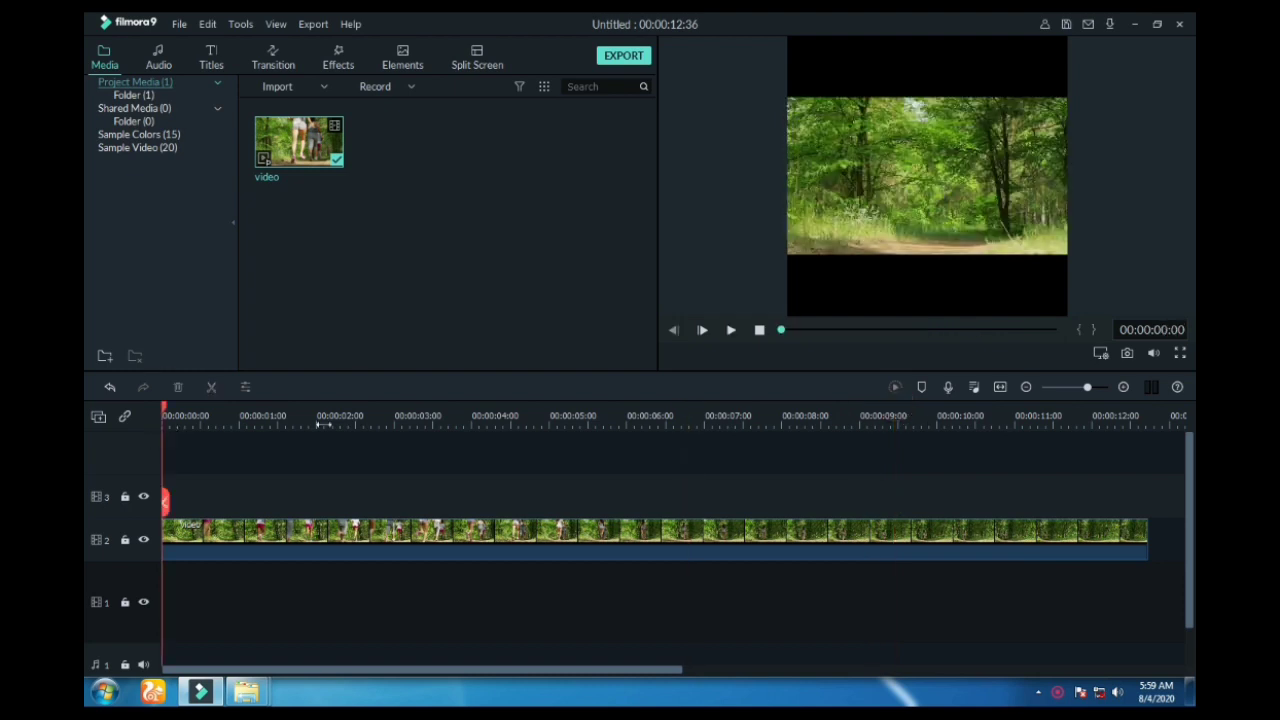
{"action": "left_click", "coordinate": [164, 135]}
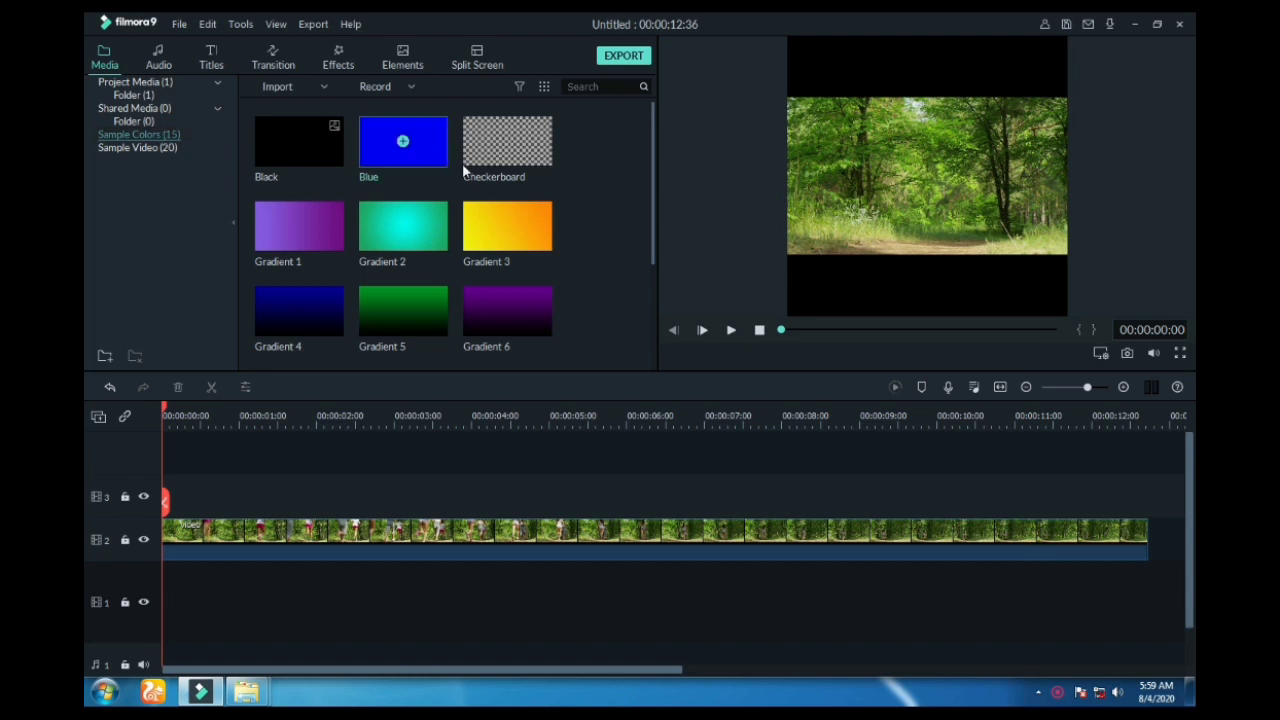
{"action": "scroll", "coordinate": [508, 140], "scroll_direction": "down", "scroll_amount": 3}
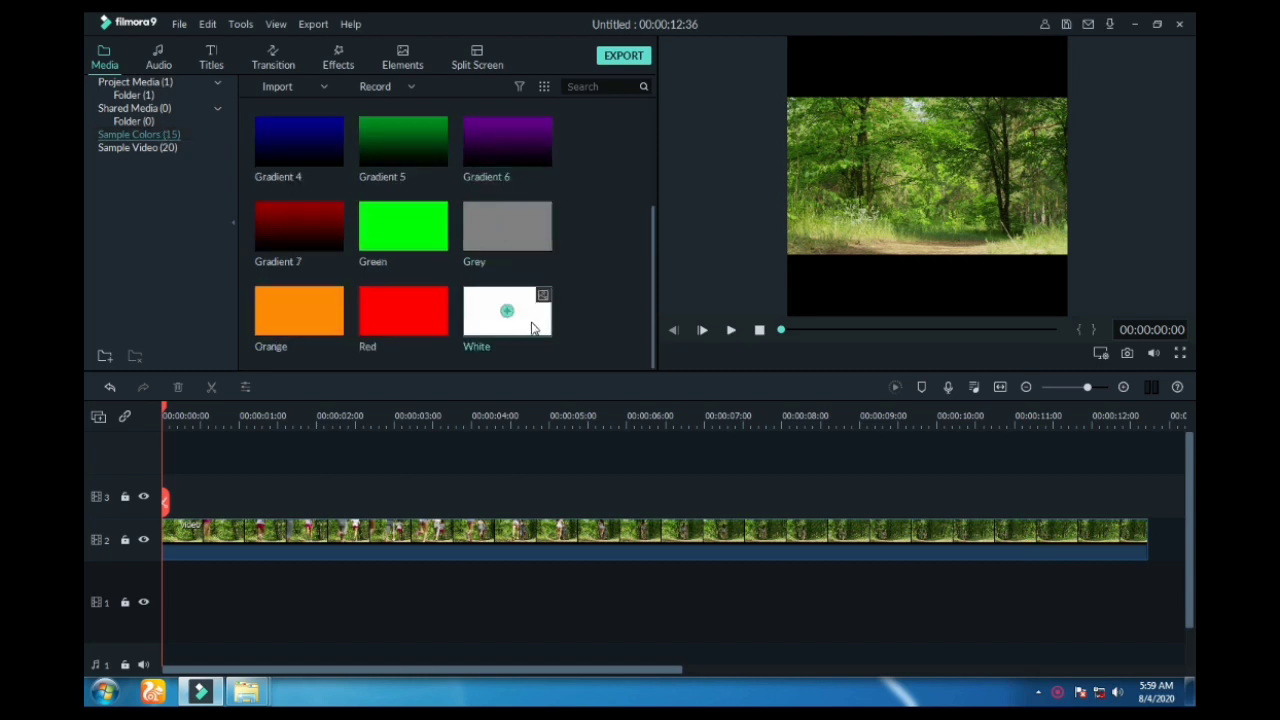
{"action": "left_click_drag", "start_coordinate": [532, 328], "coordinate": [125, 603]}
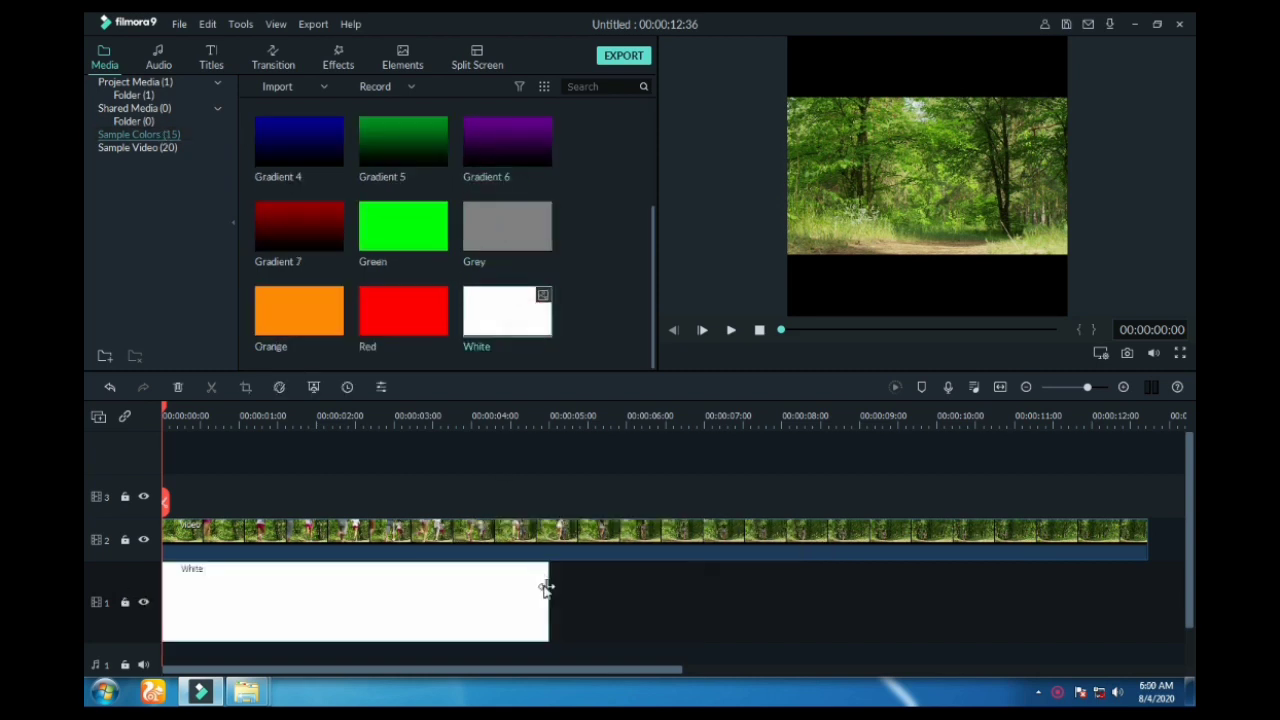
{"action": "left_click_drag", "start_coordinate": [548, 589], "coordinate": [1068, 600]}
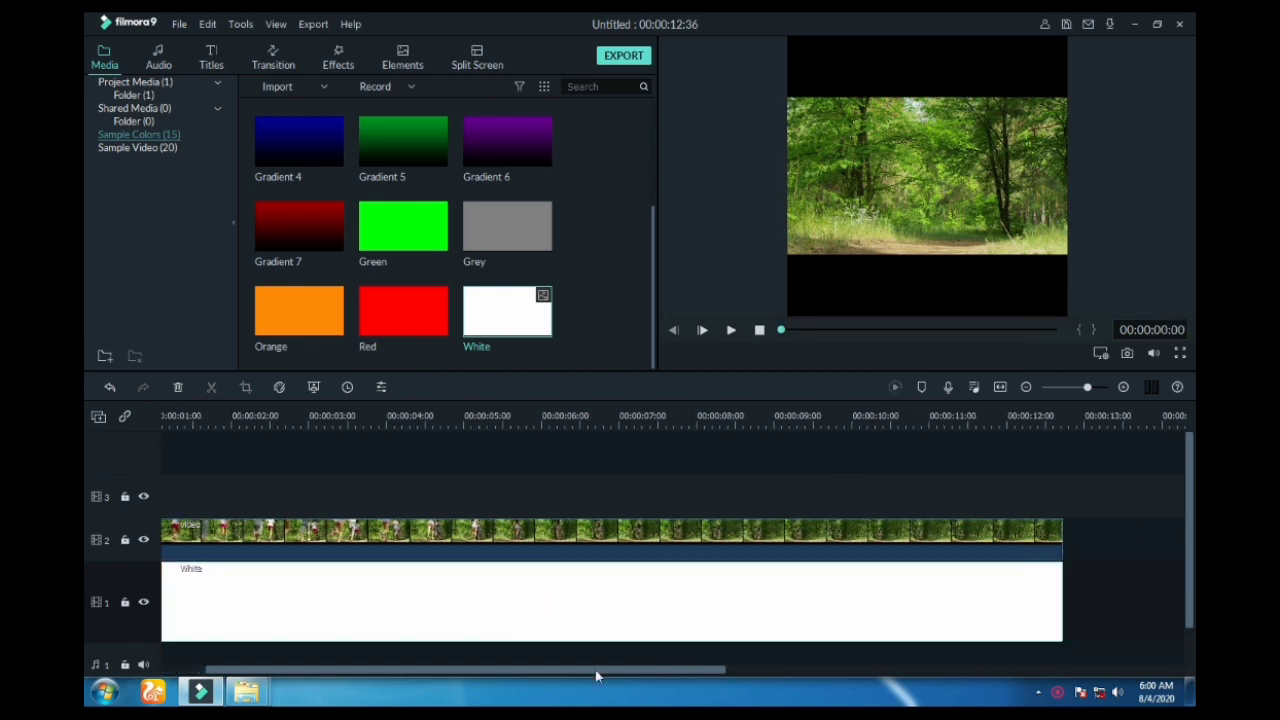
{"action": "left_click_drag", "start_coordinate": [594, 669], "coordinate": [456, 668]}
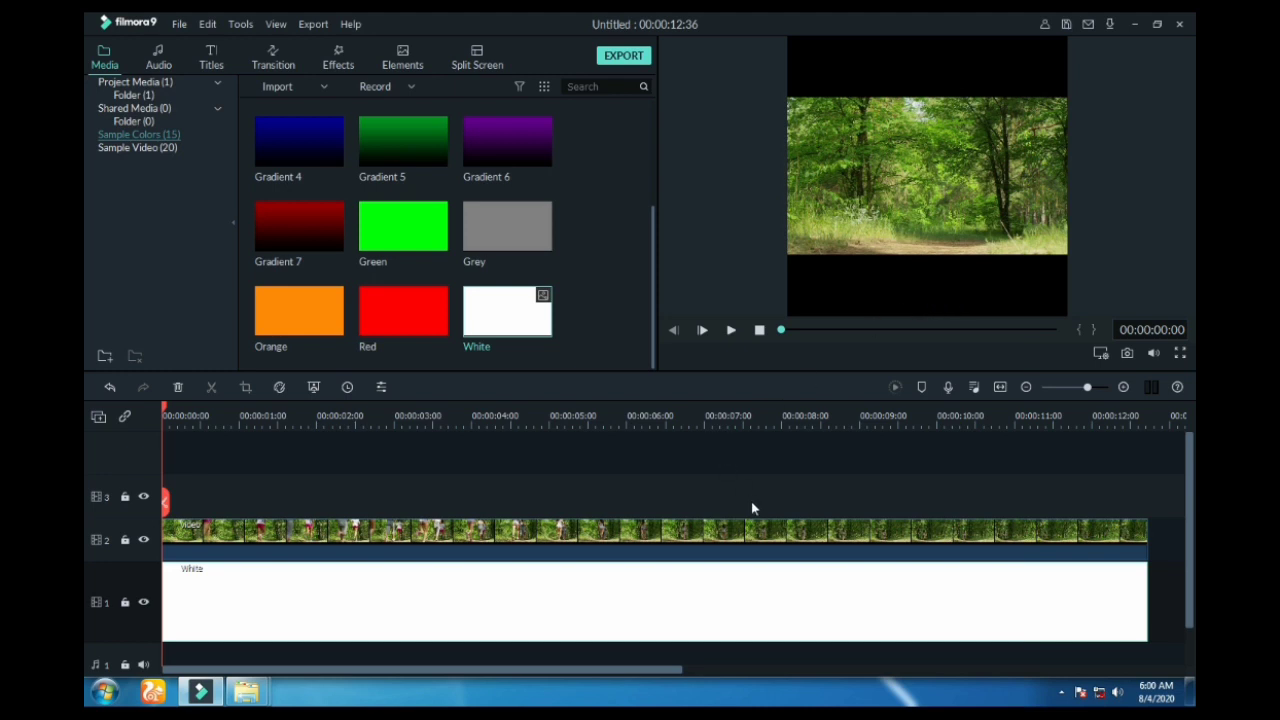
Step: Scale the white clip to 253.79% to fill the bands around the video, and play back the result
{"action": "double_click", "coordinate": [516, 607]}
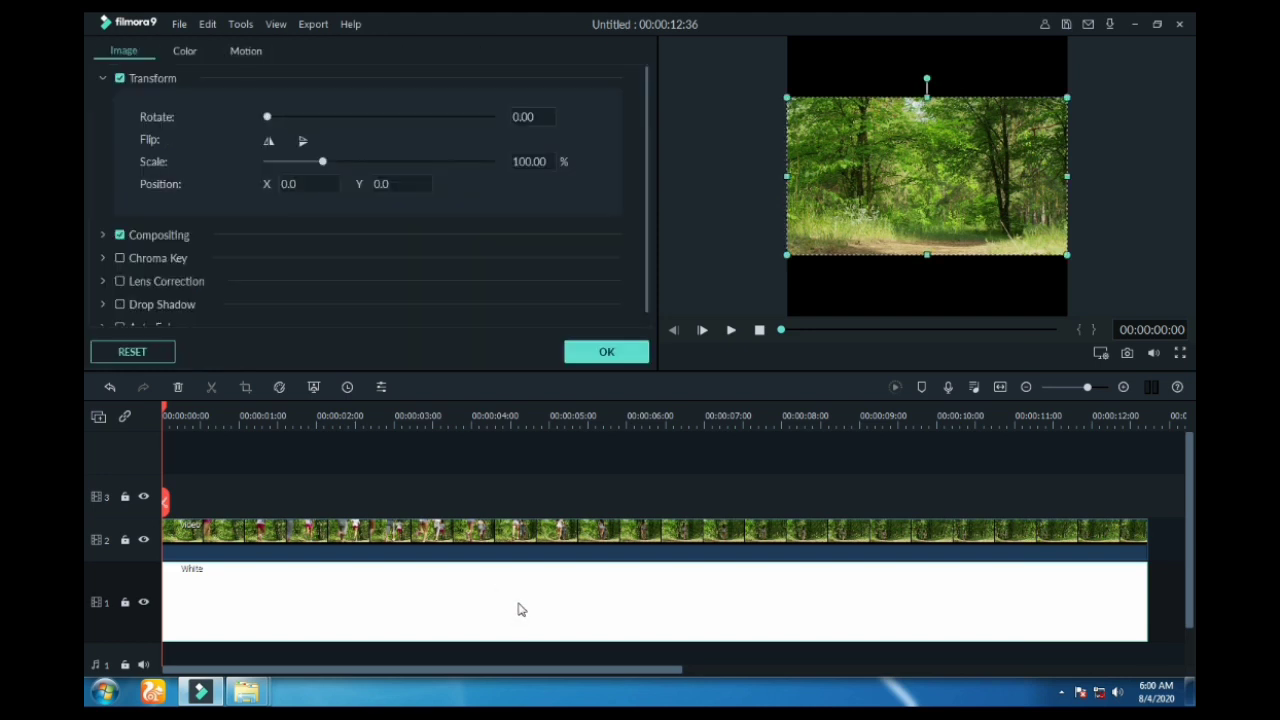
{"action": "left_click", "coordinate": [117, 84]}
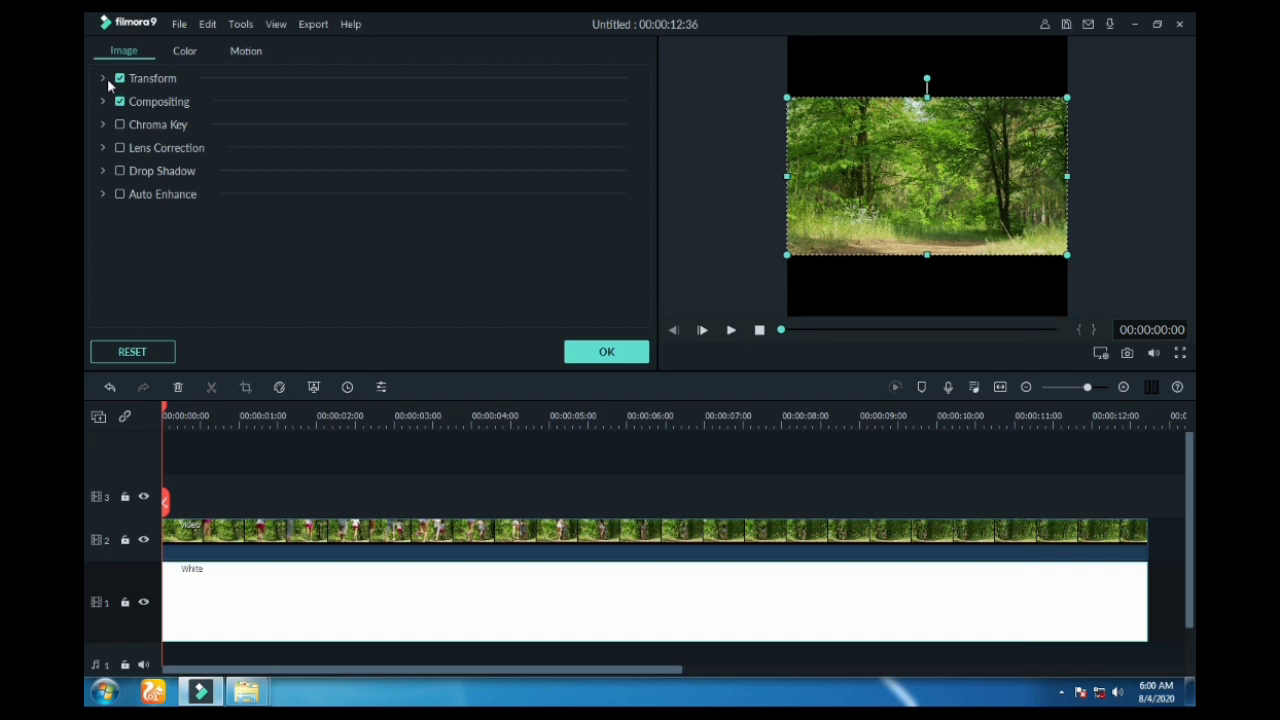
{"action": "left_click", "coordinate": [110, 86]}
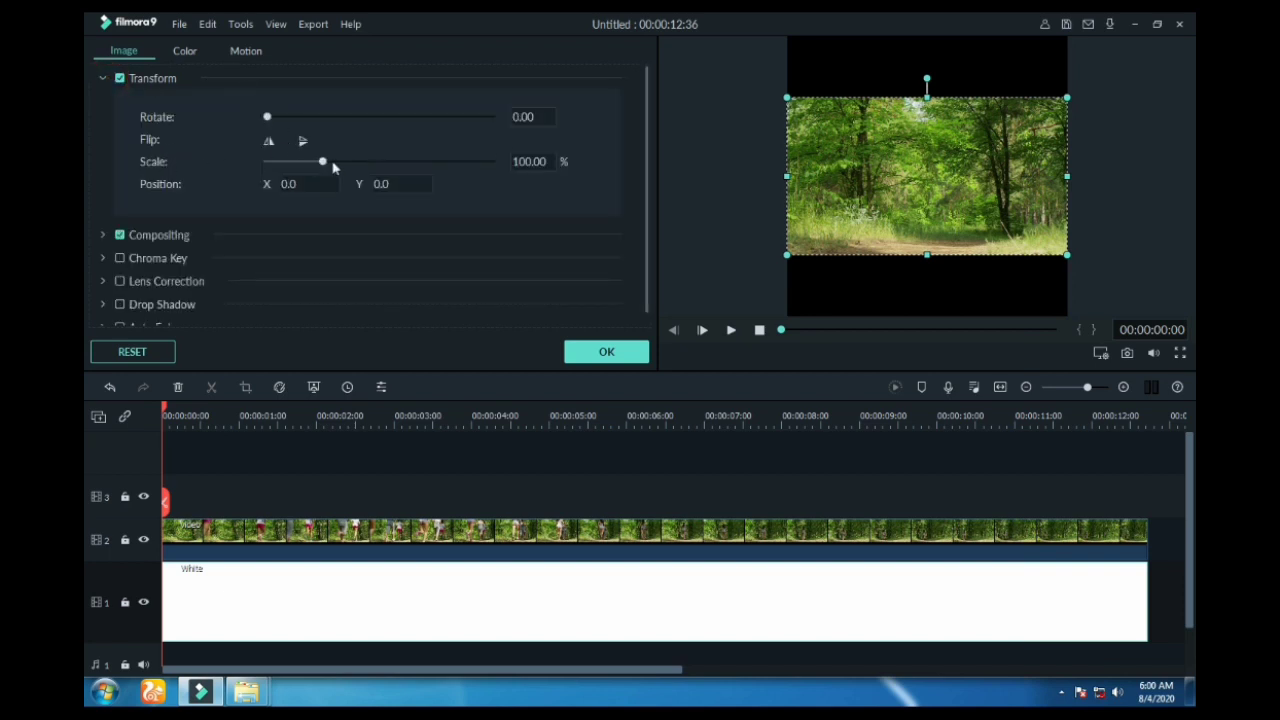
{"action": "left_click_drag", "start_coordinate": [323, 165], "coordinate": [416, 163]}
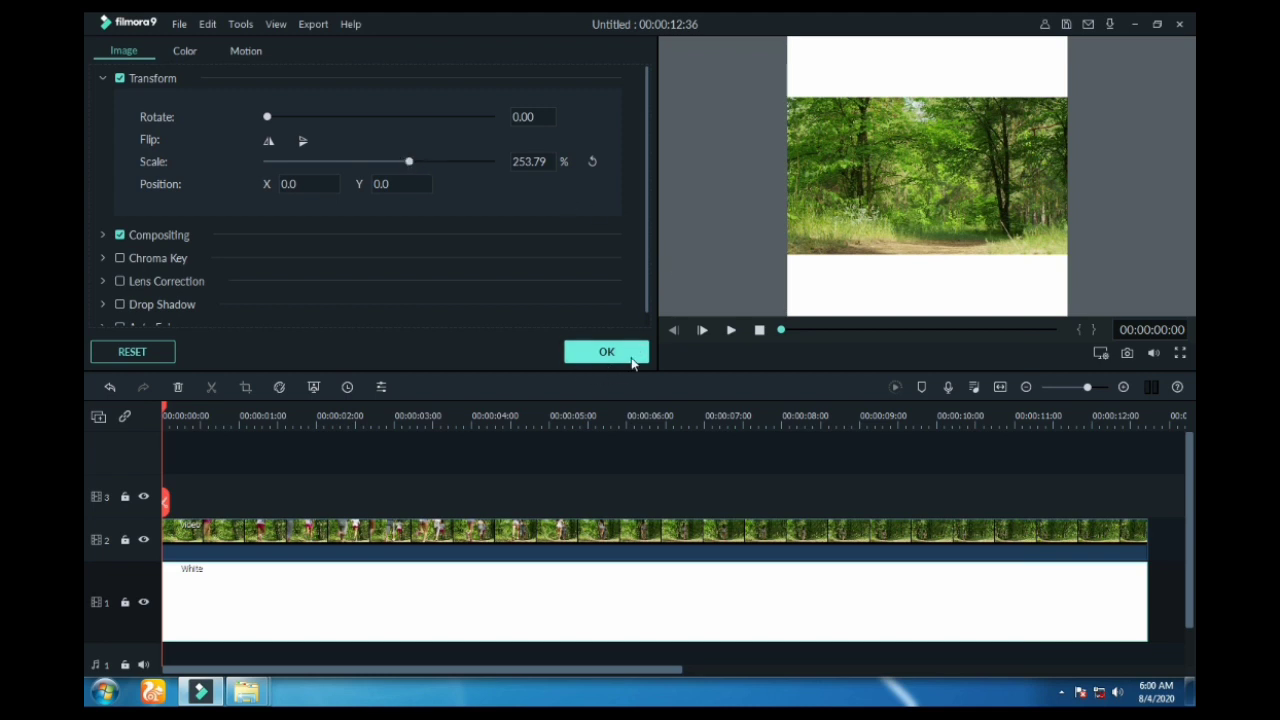
{"action": "left_click", "coordinate": [604, 353]}
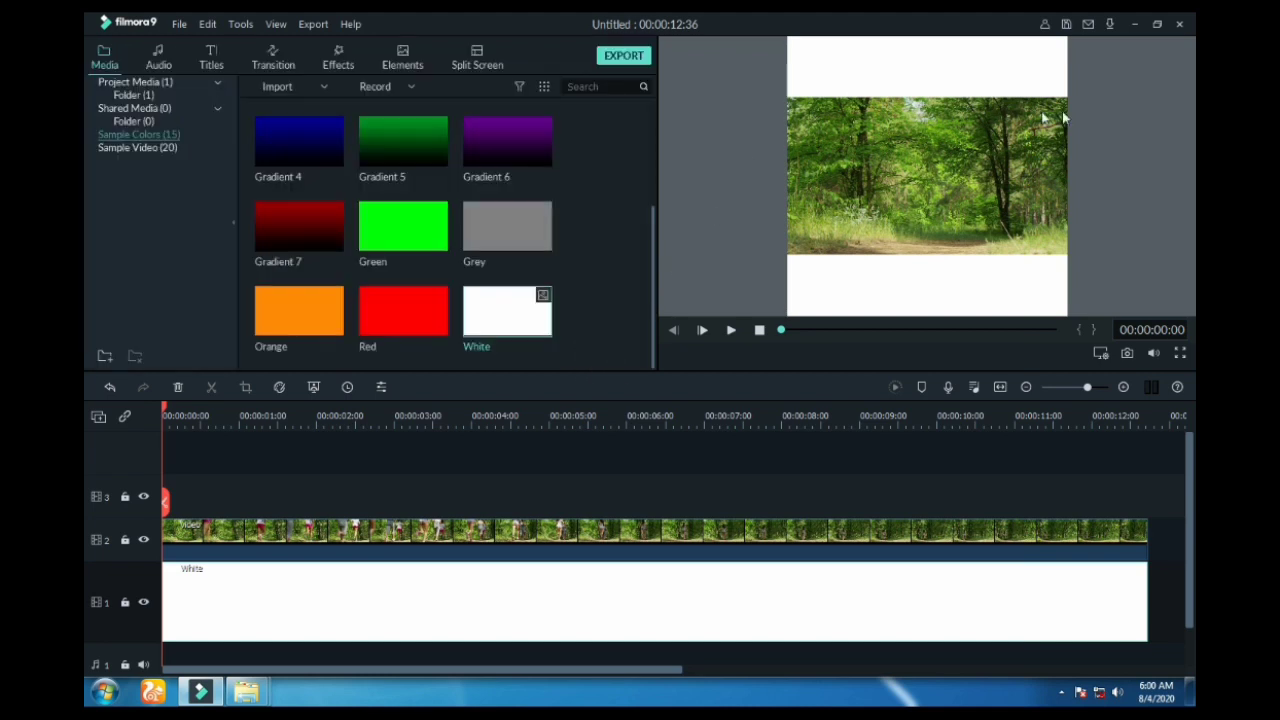
{"action": "key", "text": "space"}
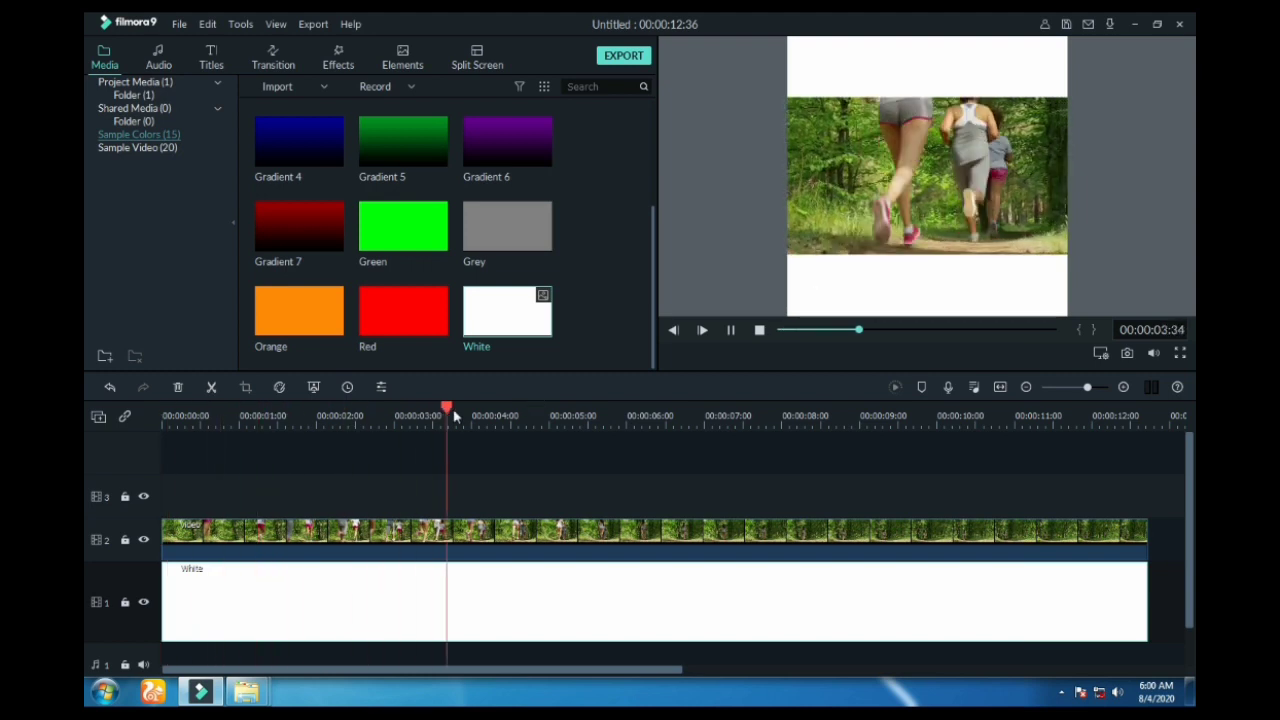
{"action": "left_click_drag", "start_coordinate": [449, 411], "coordinate": [100, 477]}
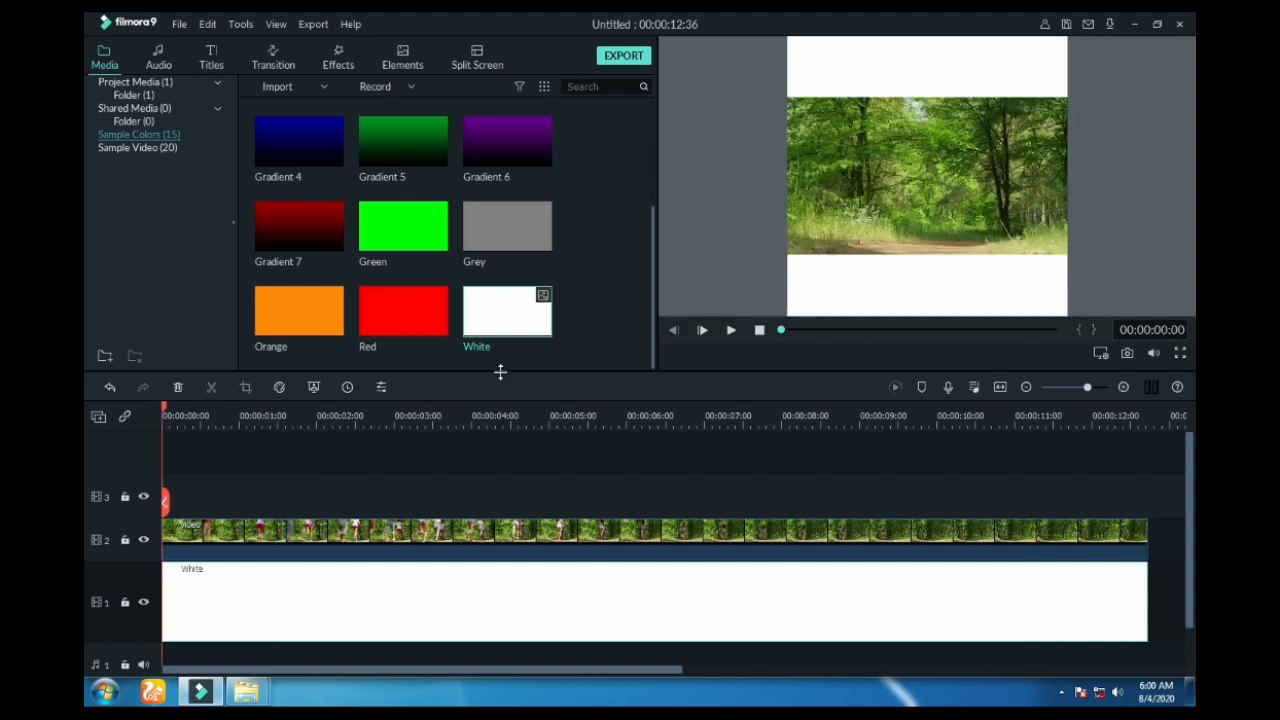
Step: Add a Default Title to track 3 from the start of the timeline and extend it to the video's end
{"action": "left_click", "coordinate": [209, 58]}
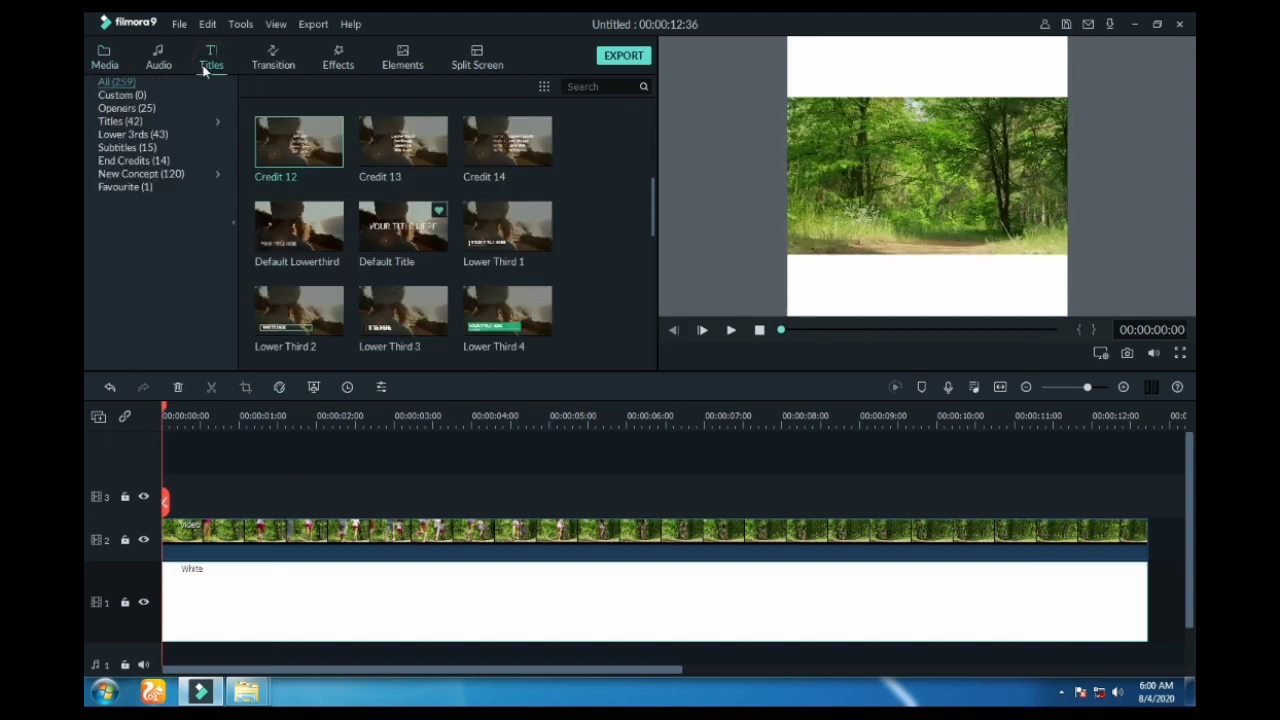
{"action": "left_click_drag", "start_coordinate": [425, 240], "coordinate": [149, 509]}
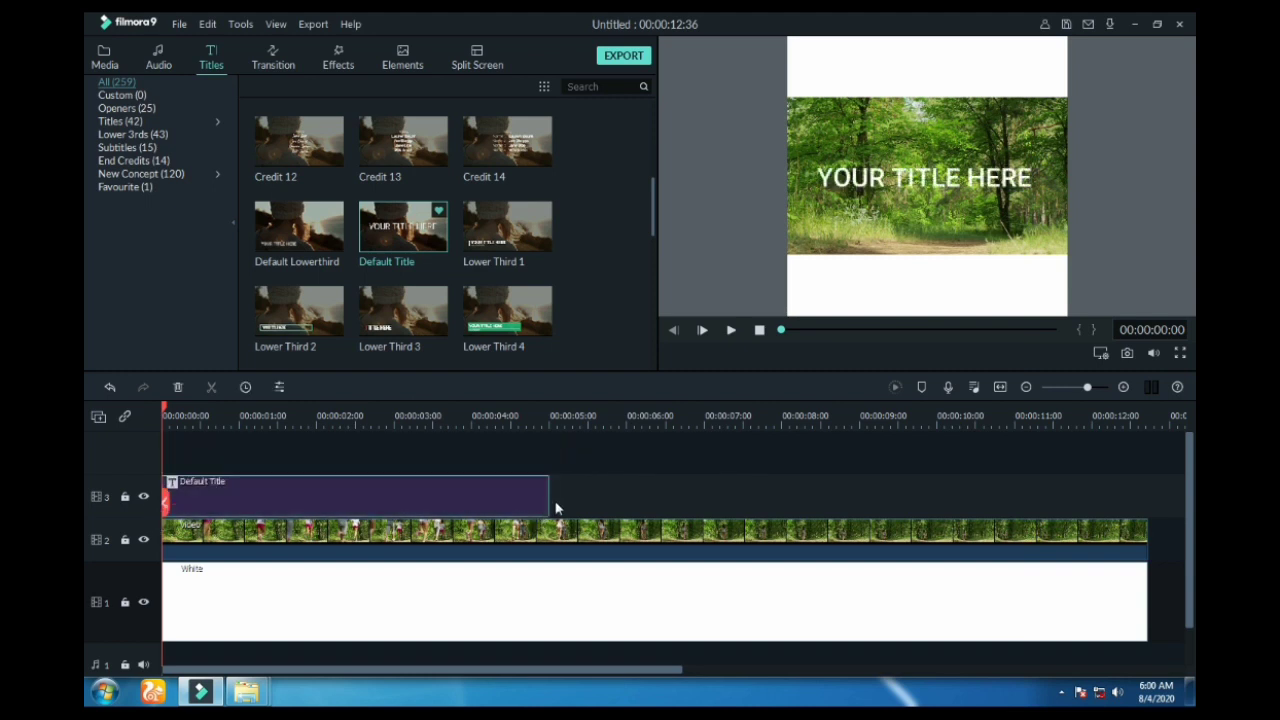
{"action": "left_click_drag", "start_coordinate": [547, 492], "coordinate": [1148, 510]}
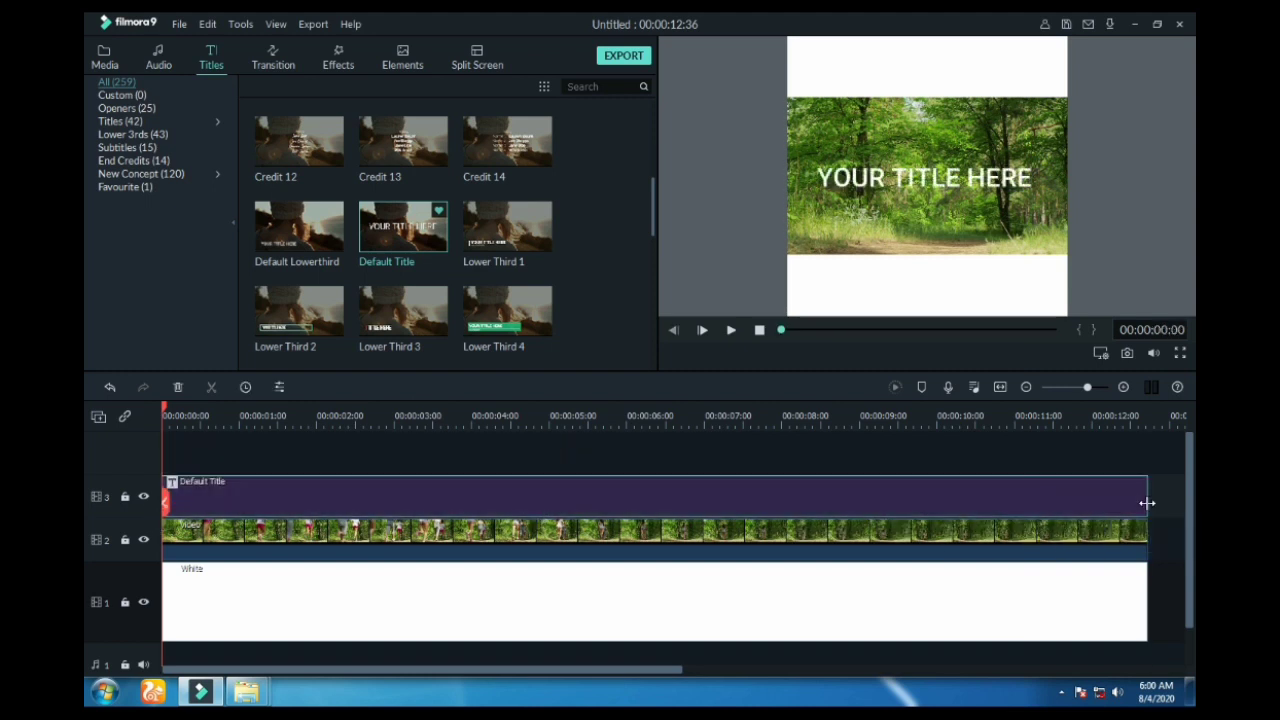
Step: Color the title text black and move it up into the white band above the video
{"action": "double_click", "coordinate": [458, 503]}
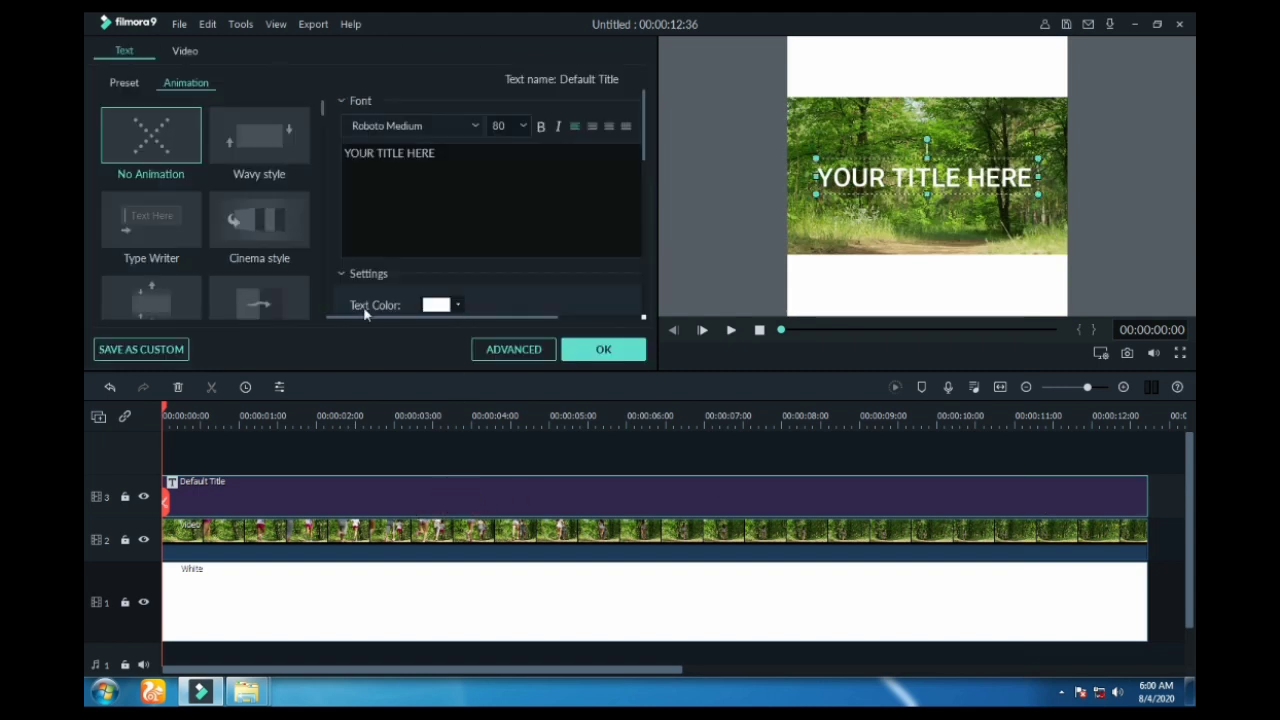
{"action": "left_click", "coordinate": [459, 306]}
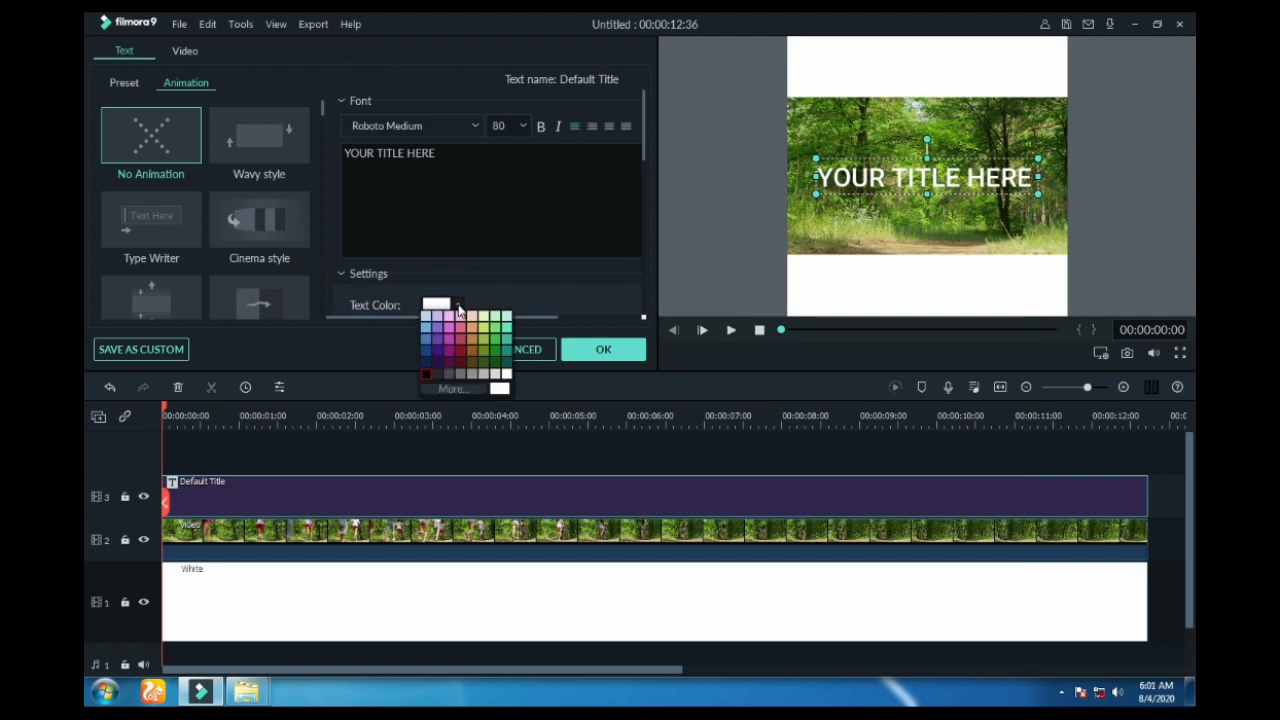
{"action": "left_click", "coordinate": [426, 375]}
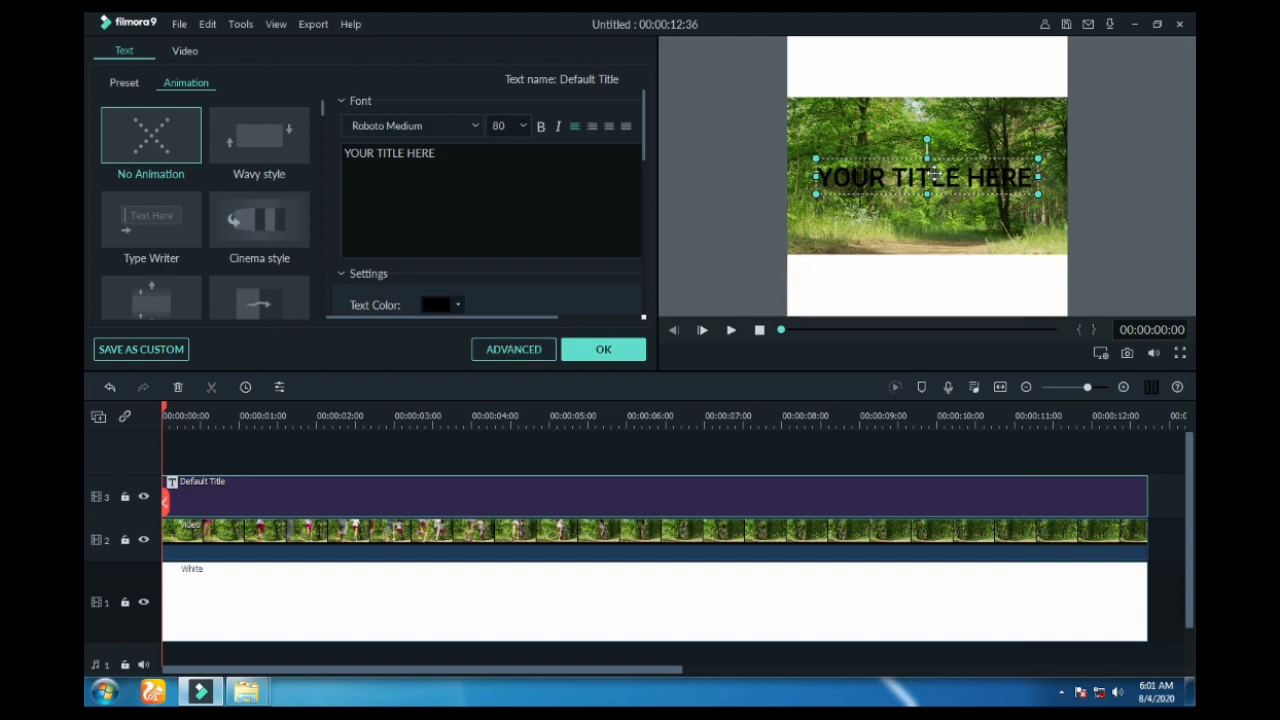
{"action": "left_click_drag", "start_coordinate": [928, 177], "coordinate": [930, 72]}
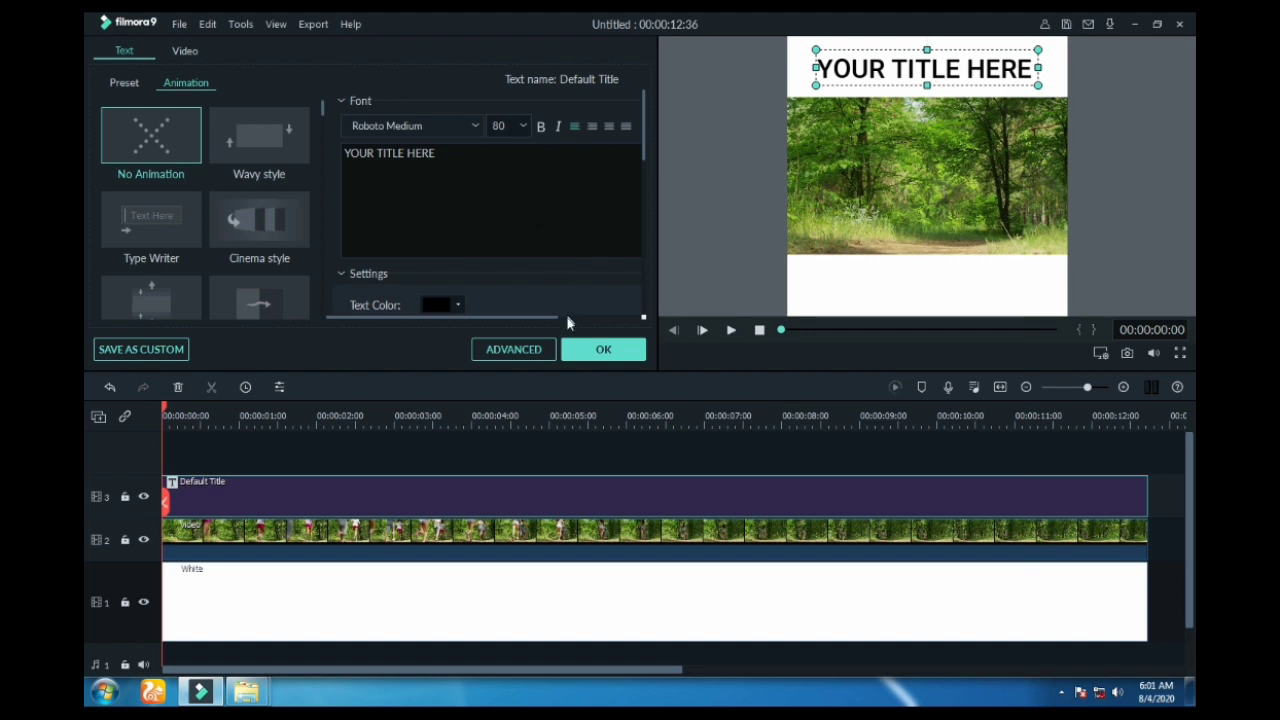
Step: Replace the title's placeholder text with "Racing Girls" in the advanced text editor
{"action": "left_click", "coordinate": [531, 350]}
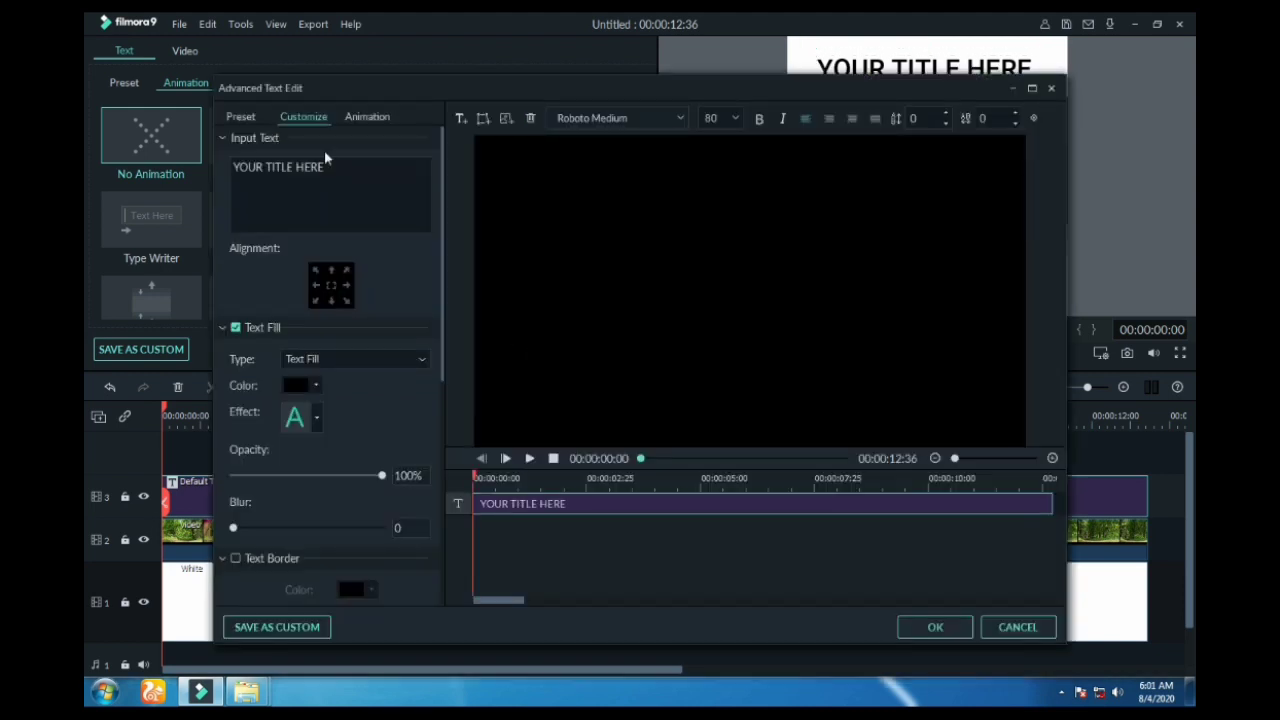
{"action": "left_click", "coordinate": [345, 175]}
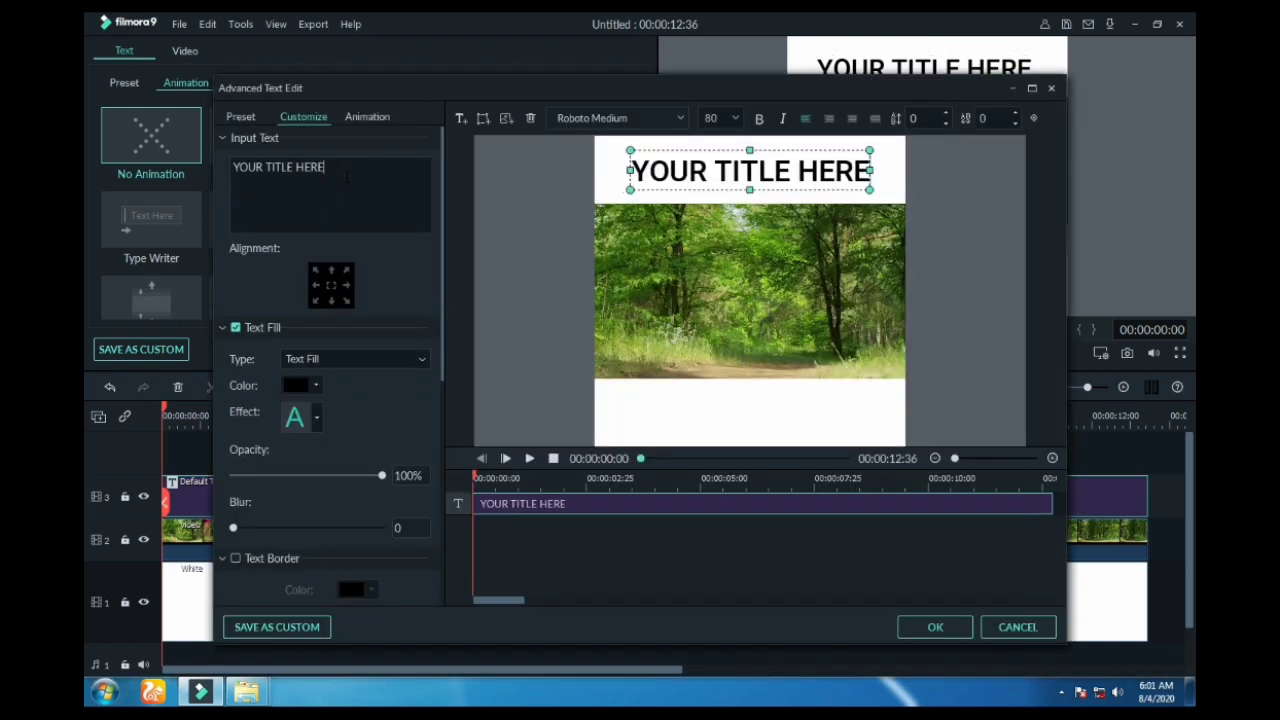
{"action": "key", "text": "BackSpace"}
{"action": "key", "text": "BackSpace"}
{"action": "key", "text": "BackSpace"}
{"action": "key", "text": "BackSpace"}
{"action": "key", "text": "BackSpace"}
{"action": "key", "text": "BackSpace"}
{"action": "key", "text": "BackSpace"}
{"action": "key", "text": "BackSpace"}
{"action": "key", "text": "BackSpace"}
{"action": "key", "text": "BackSpace"}
{"action": "key", "text": "BackSpace"}
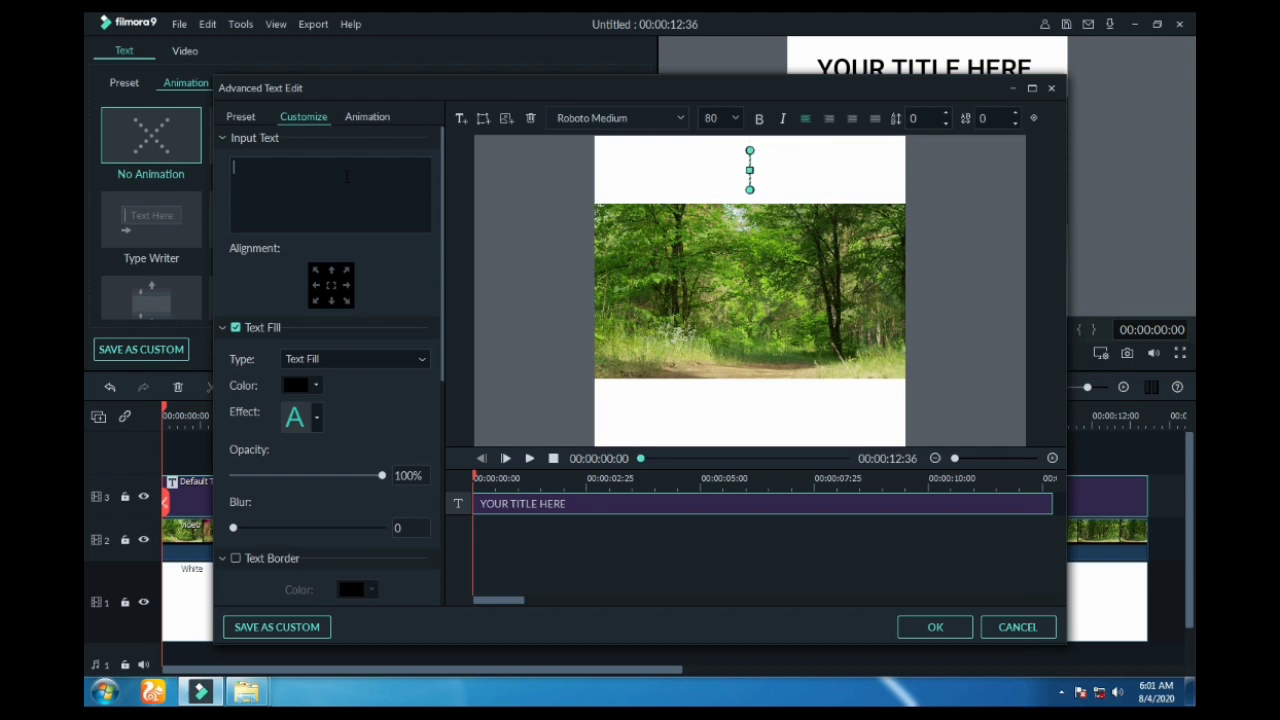
{"action": "type", "text": "T"}
{"action": "key", "text": "BackSpace"}
{"action": "type", "text": "R"}
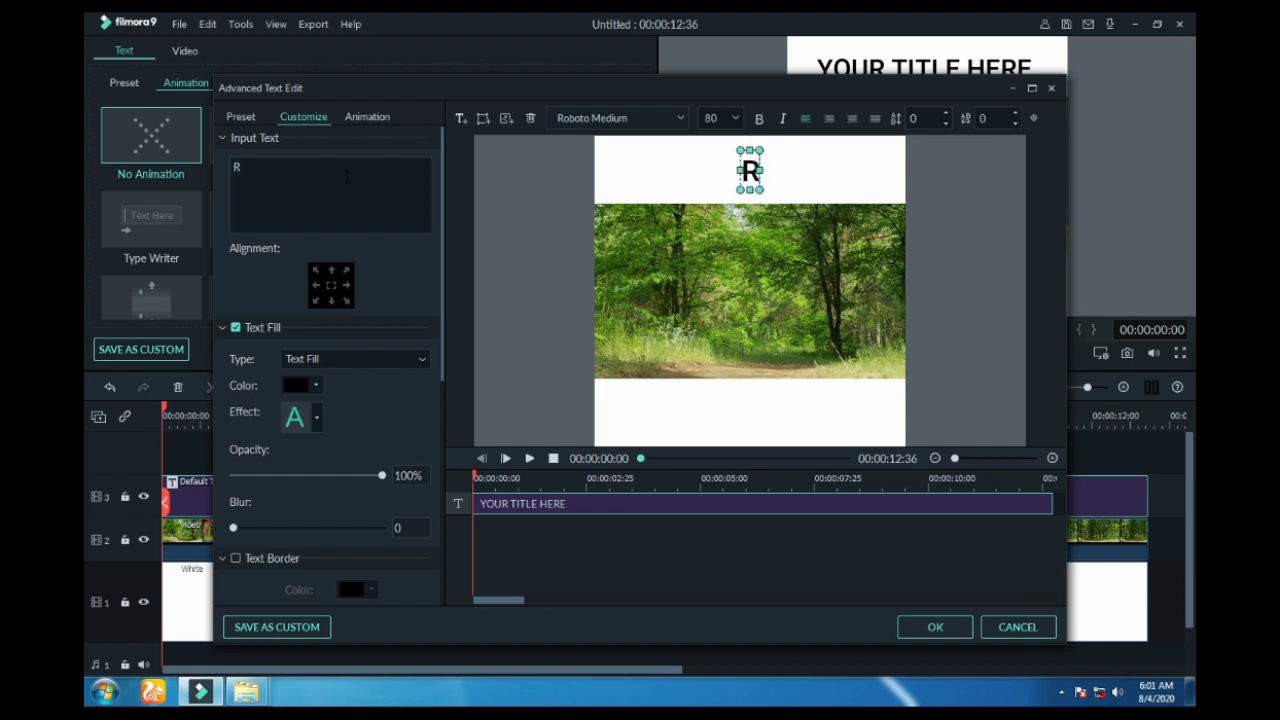
{"action": "type", "text": "acing"}
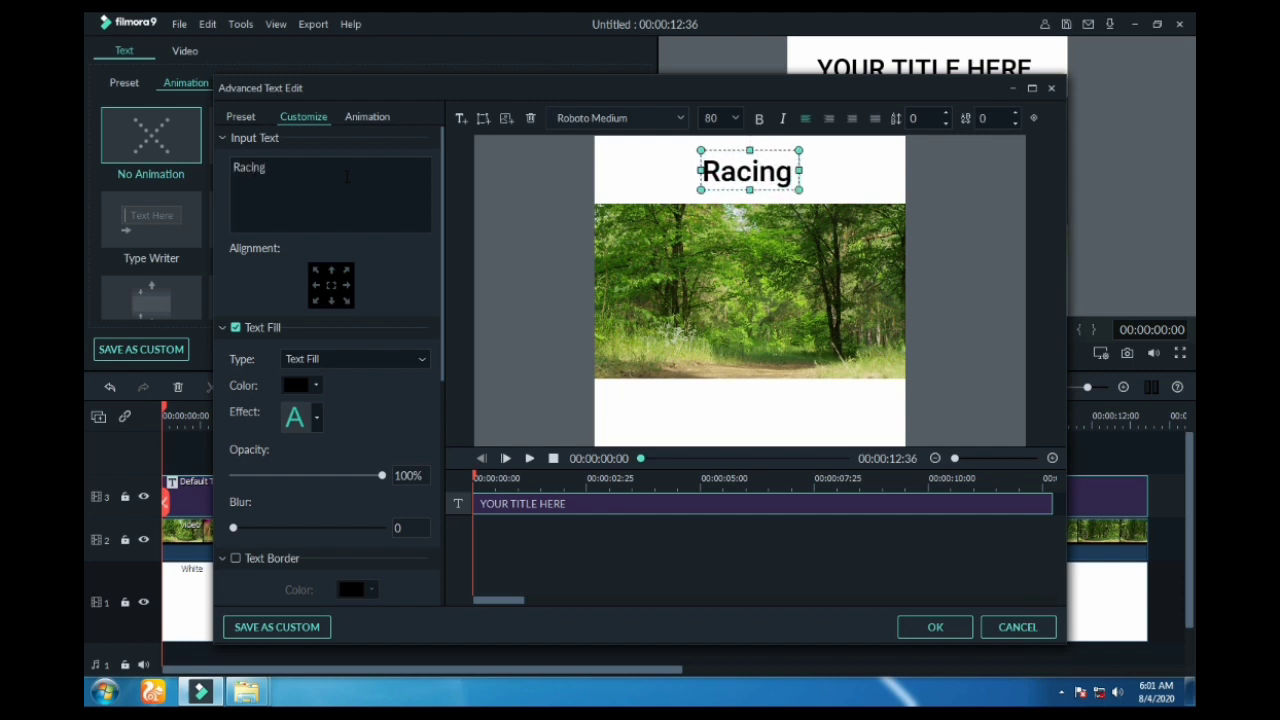
{"action": "type", "text": " Girls"}
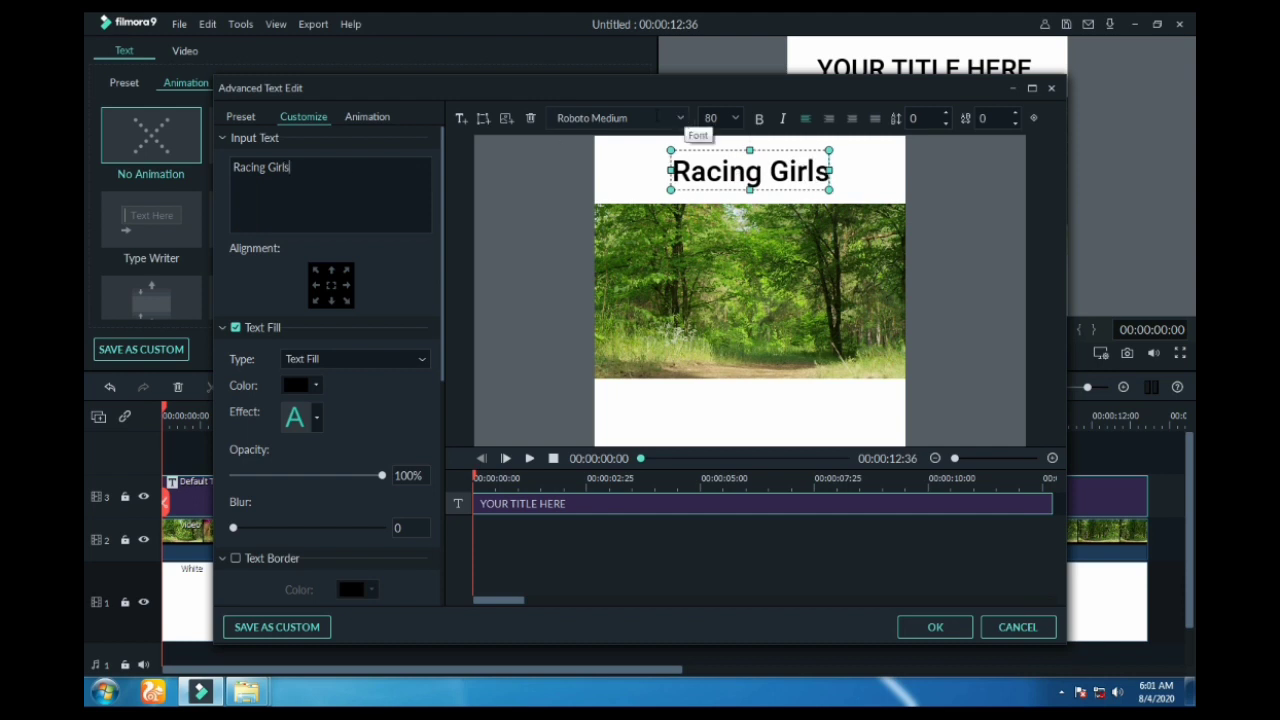
Step: Set the title's font to Mark Pro Heavy at size 90 and apply the title edits
{"action": "left_click", "coordinate": [649, 117]}
{"action": "type", "text": "ma"}
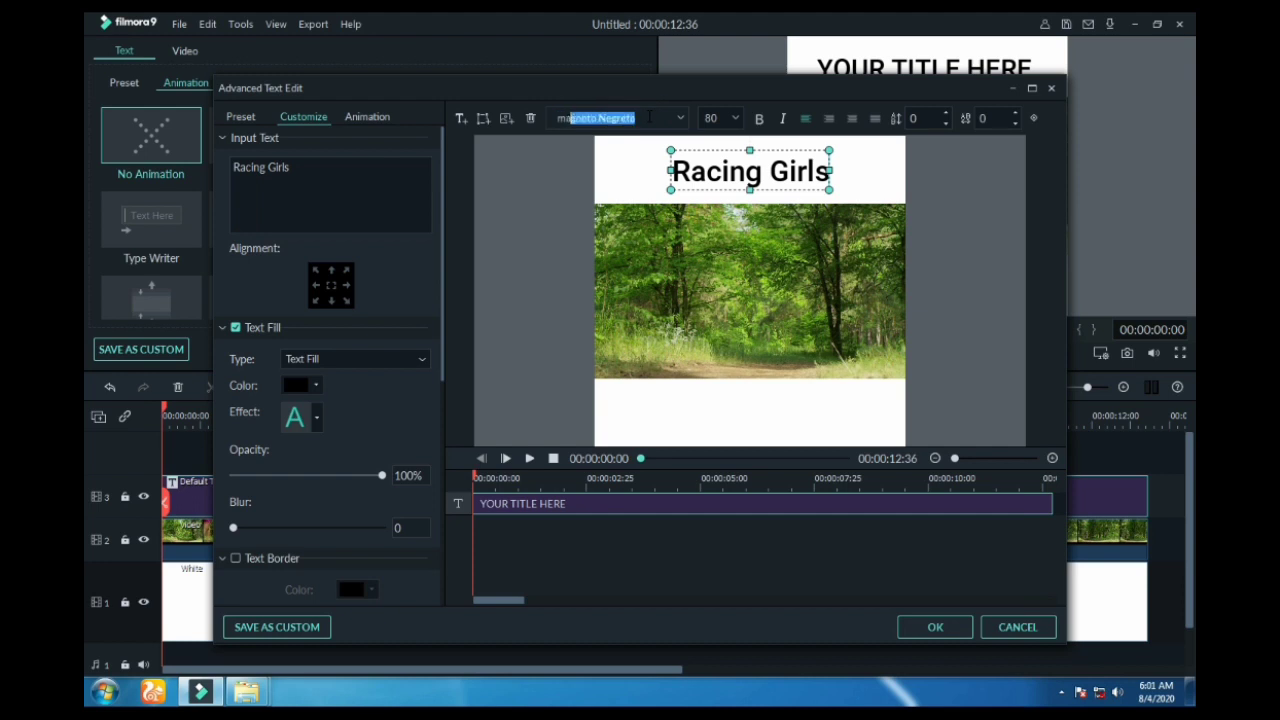
{"action": "type", "text": "t"}
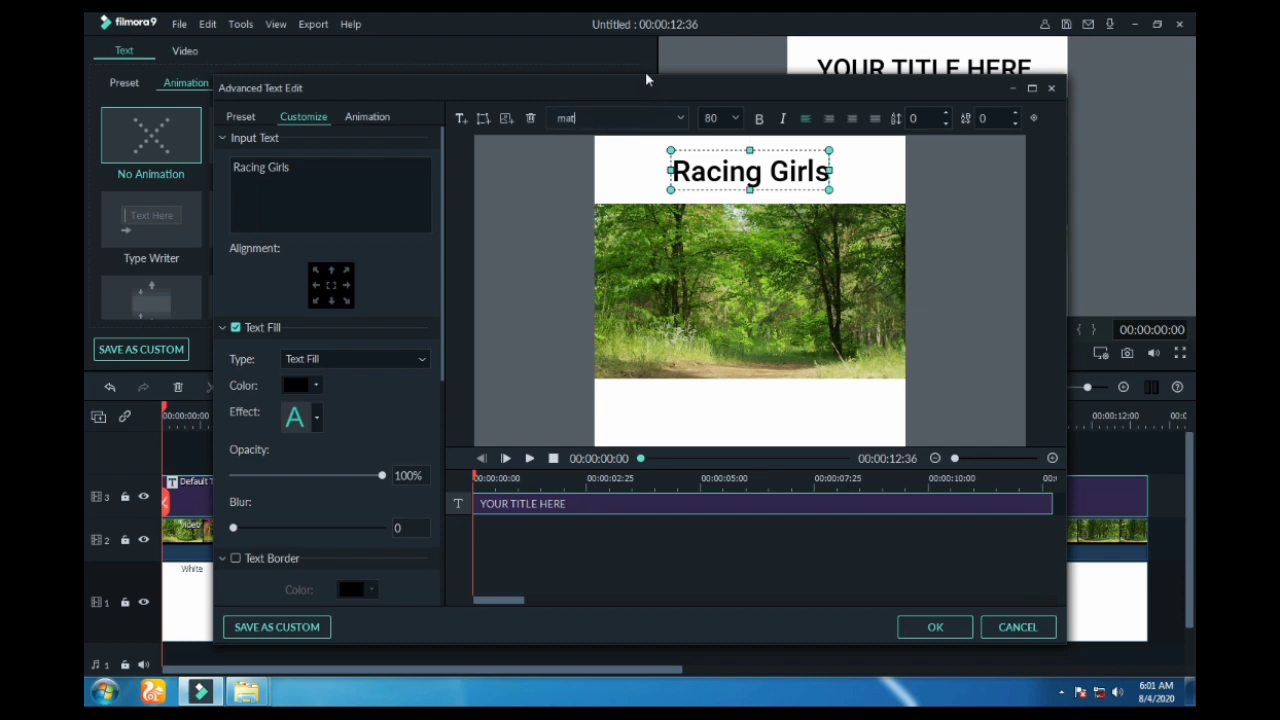
{"action": "type", "text": "krk Pro Heavy"}
{"action": "key", "text": "Return"}
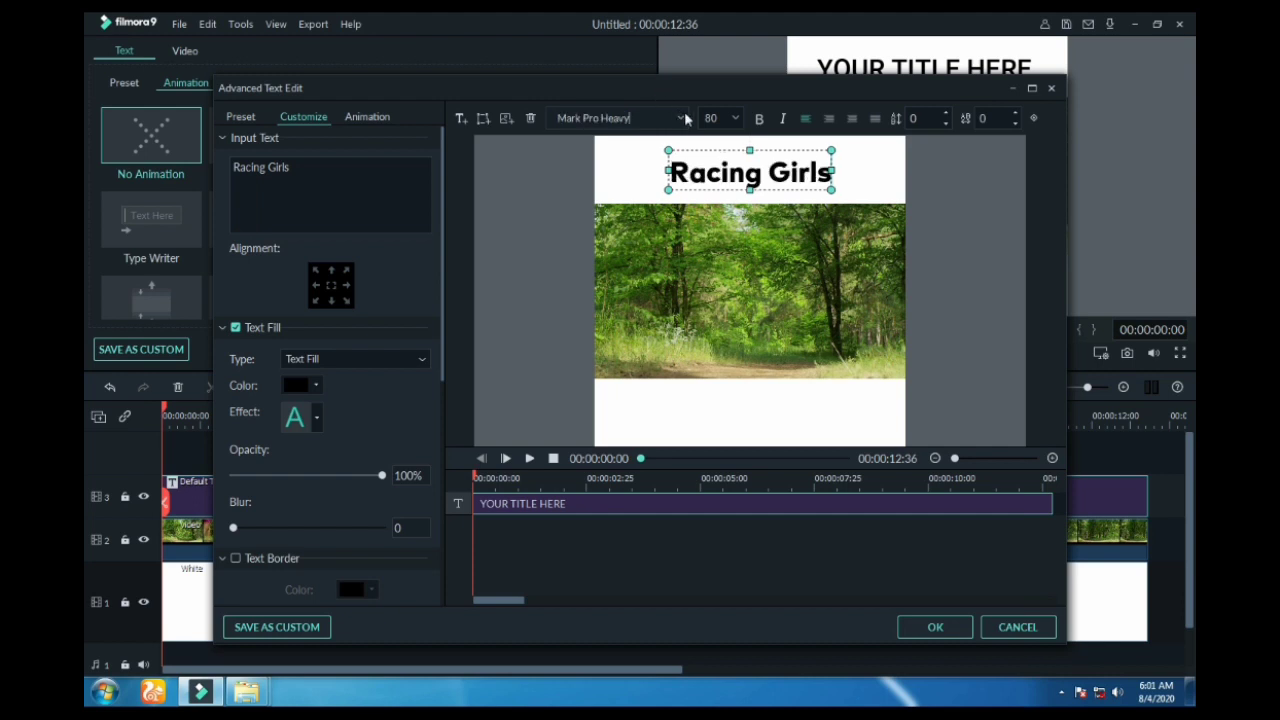
{"action": "left_click", "coordinate": [736, 118]}
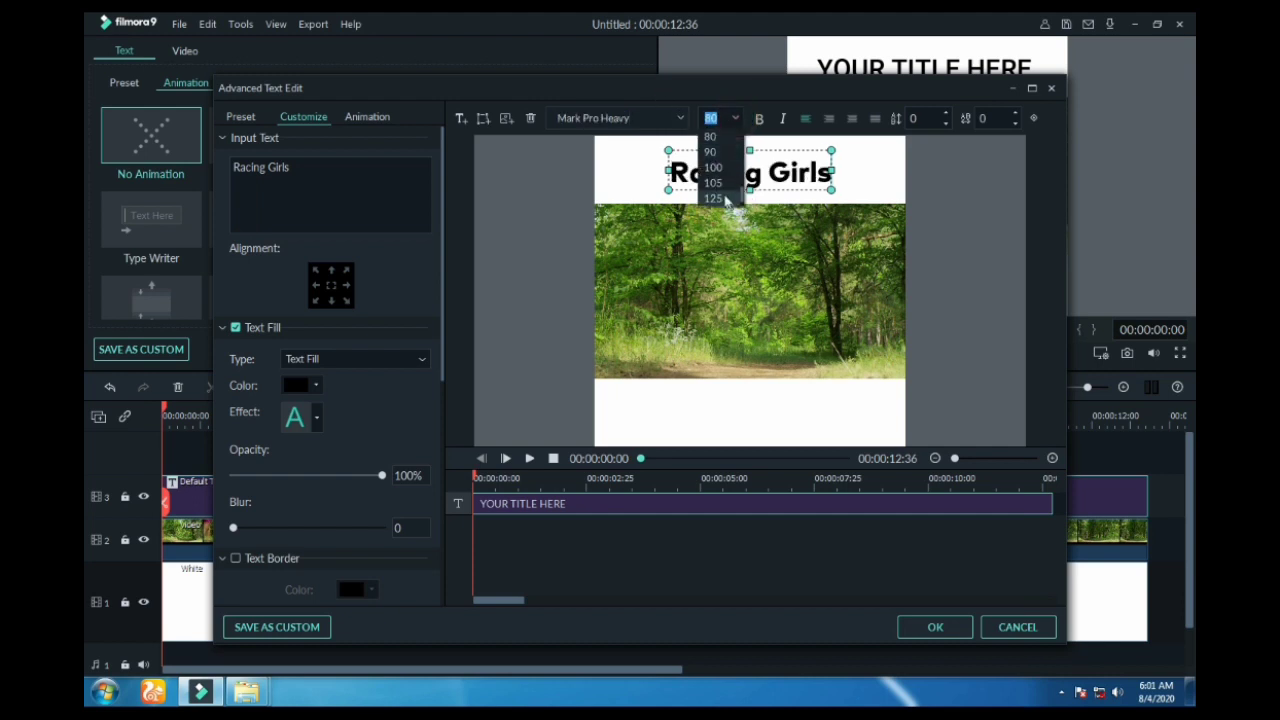
{"action": "left_click", "coordinate": [716, 153]}
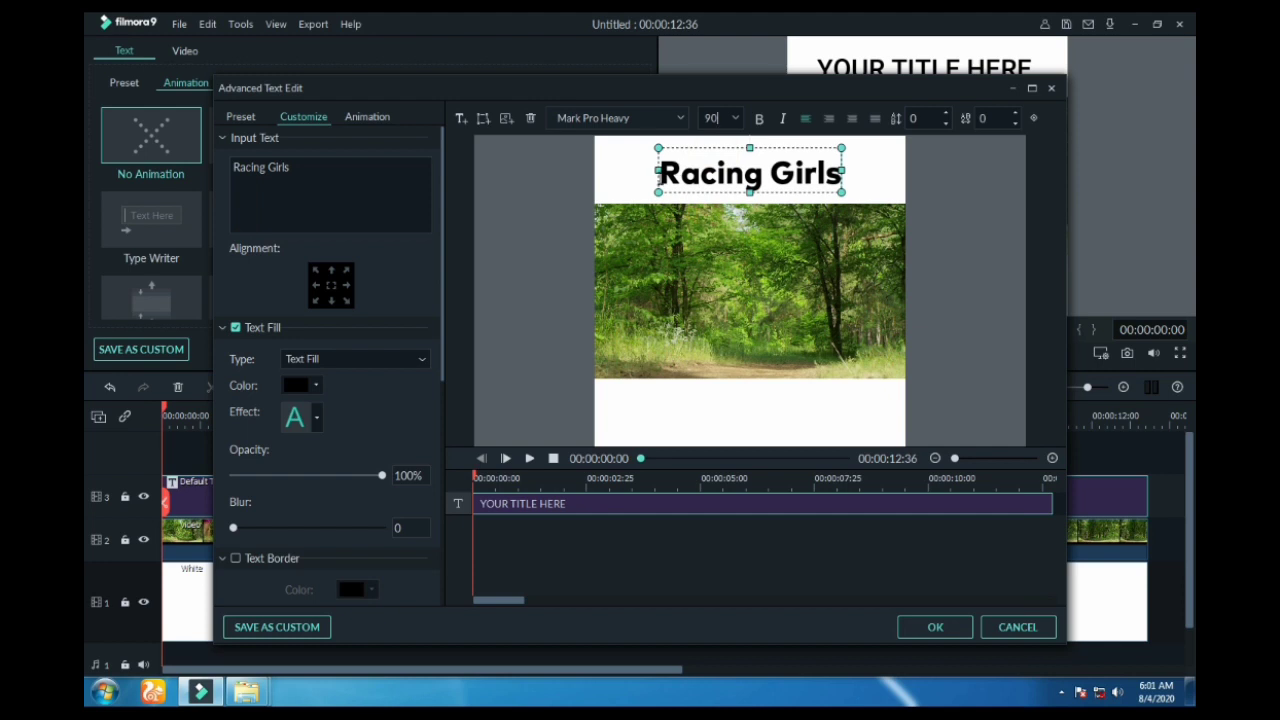
{"action": "left_click", "coordinate": [956, 228]}
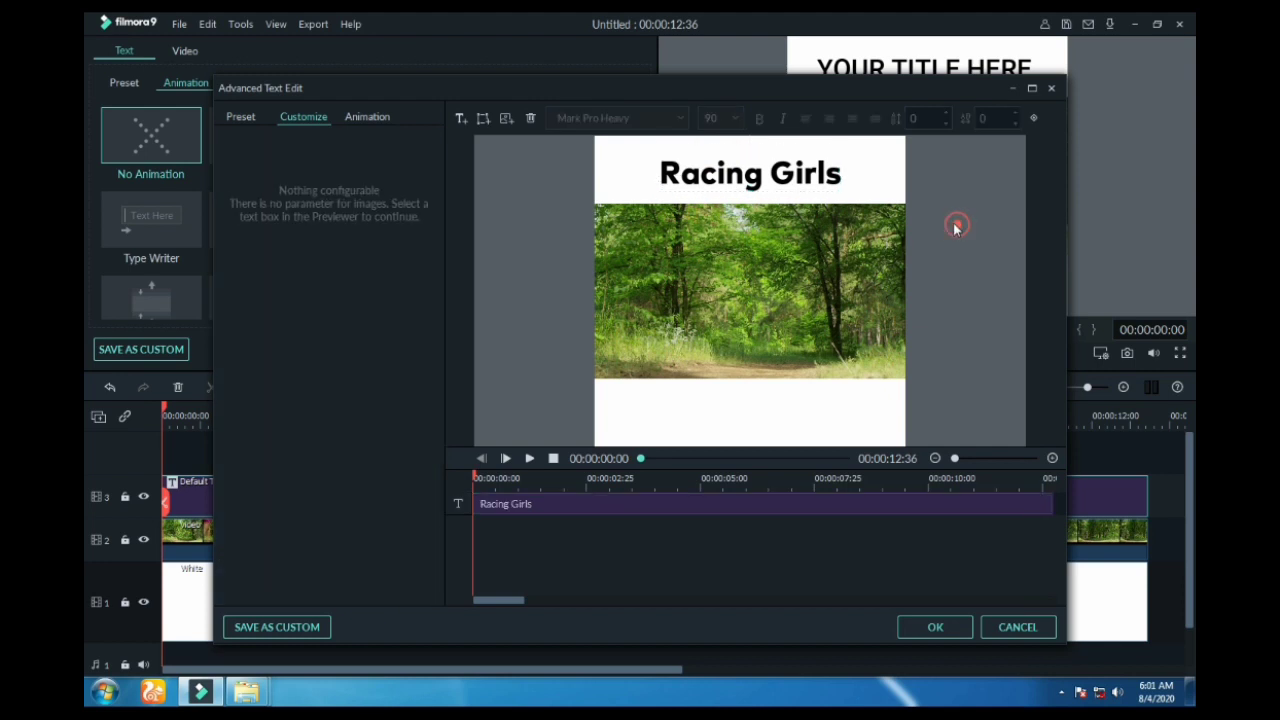
{"action": "left_click", "coordinate": [817, 176]}
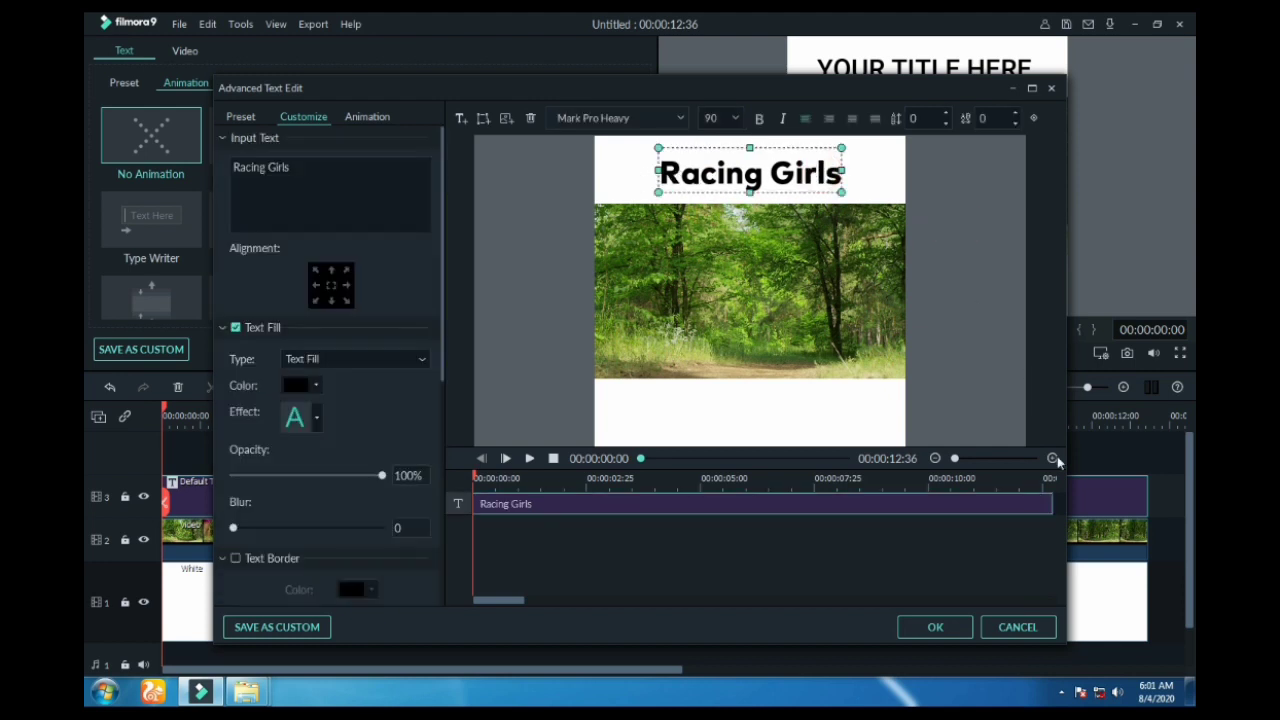
{"action": "left_click", "coordinate": [938, 629]}
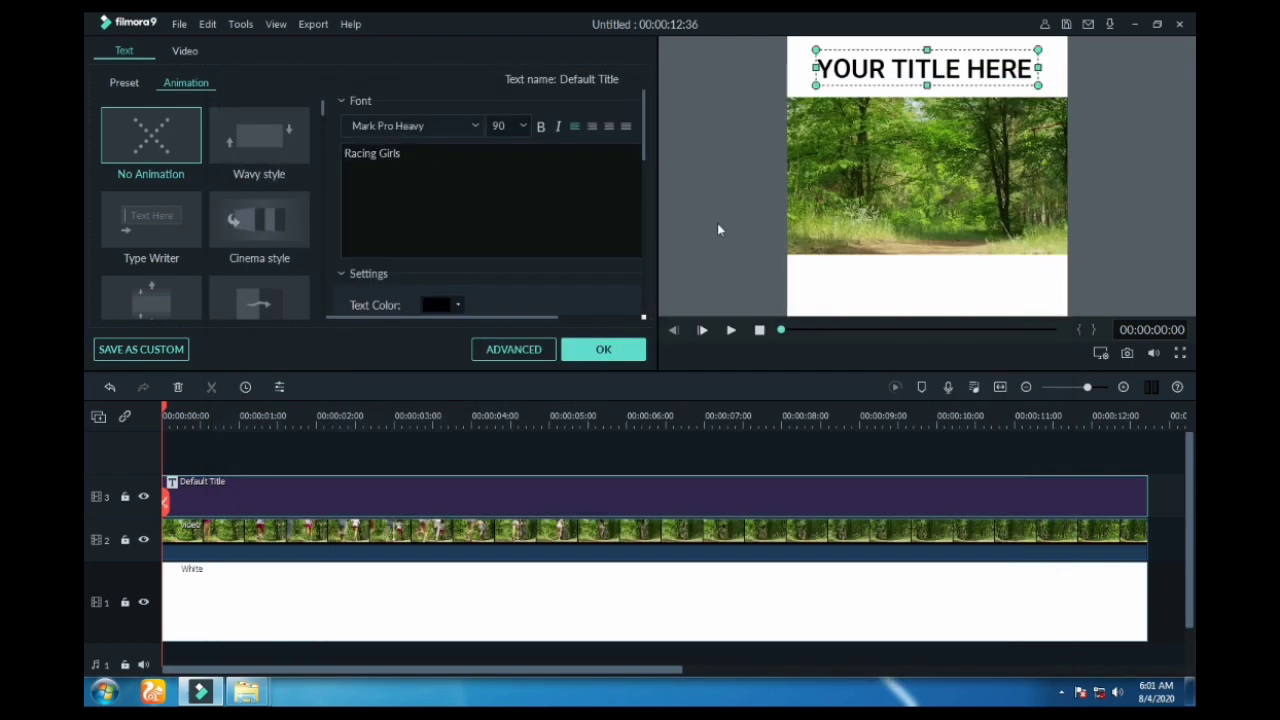
{"action": "left_click", "coordinate": [603, 349]}
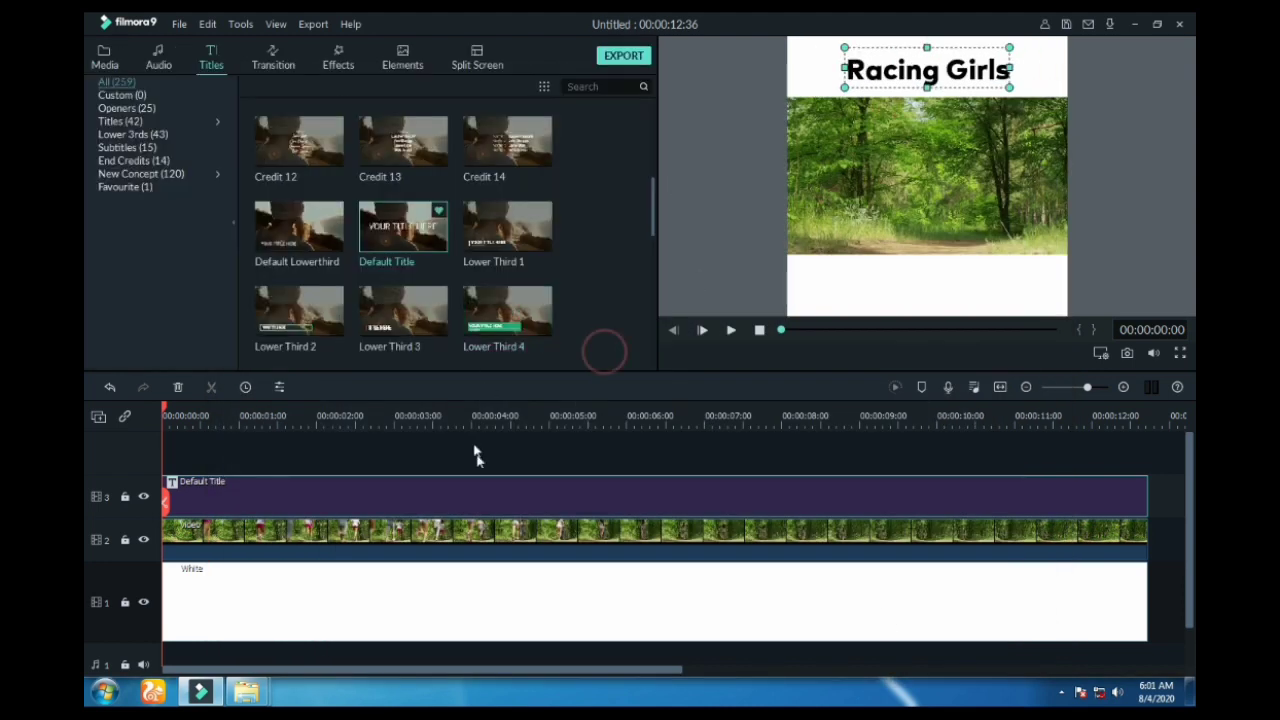
Step: Preview the video with its title and give the "Racing Girls" text the Left Dir Insert animation in the advanced text editor
{"action": "key", "text": "space"}
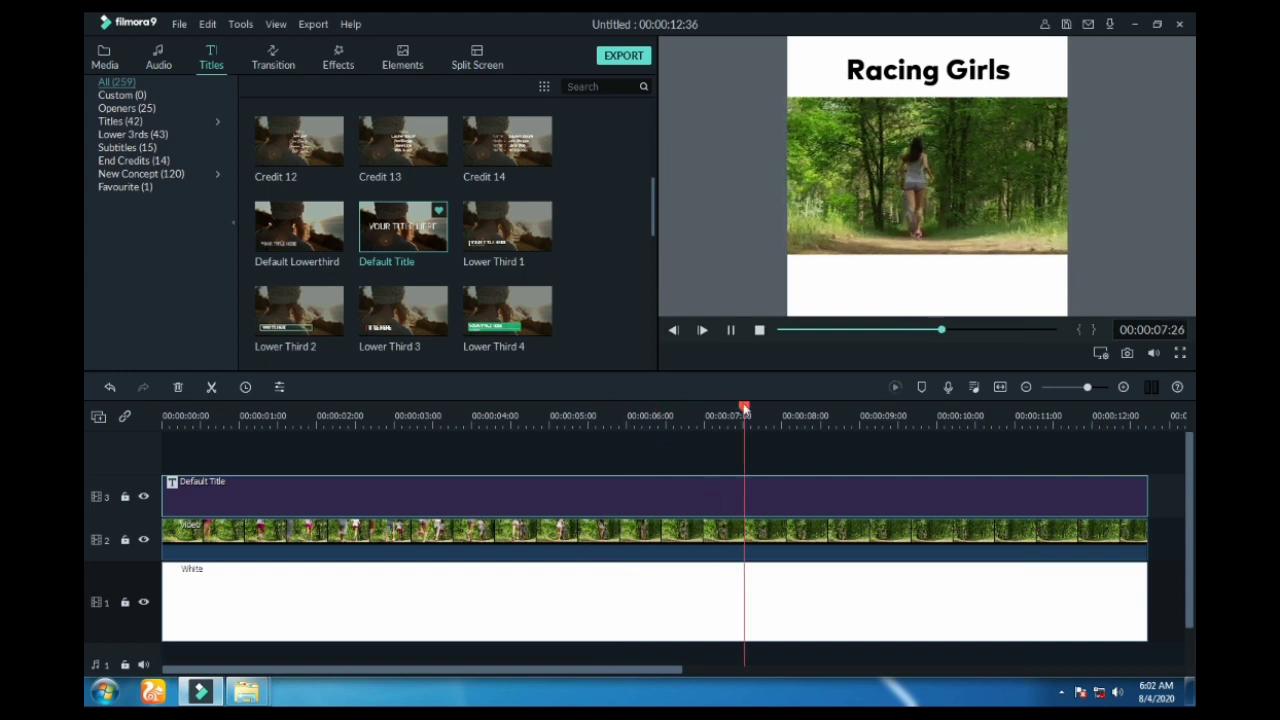
{"action": "key", "text": "ctrl+shift+slash"}
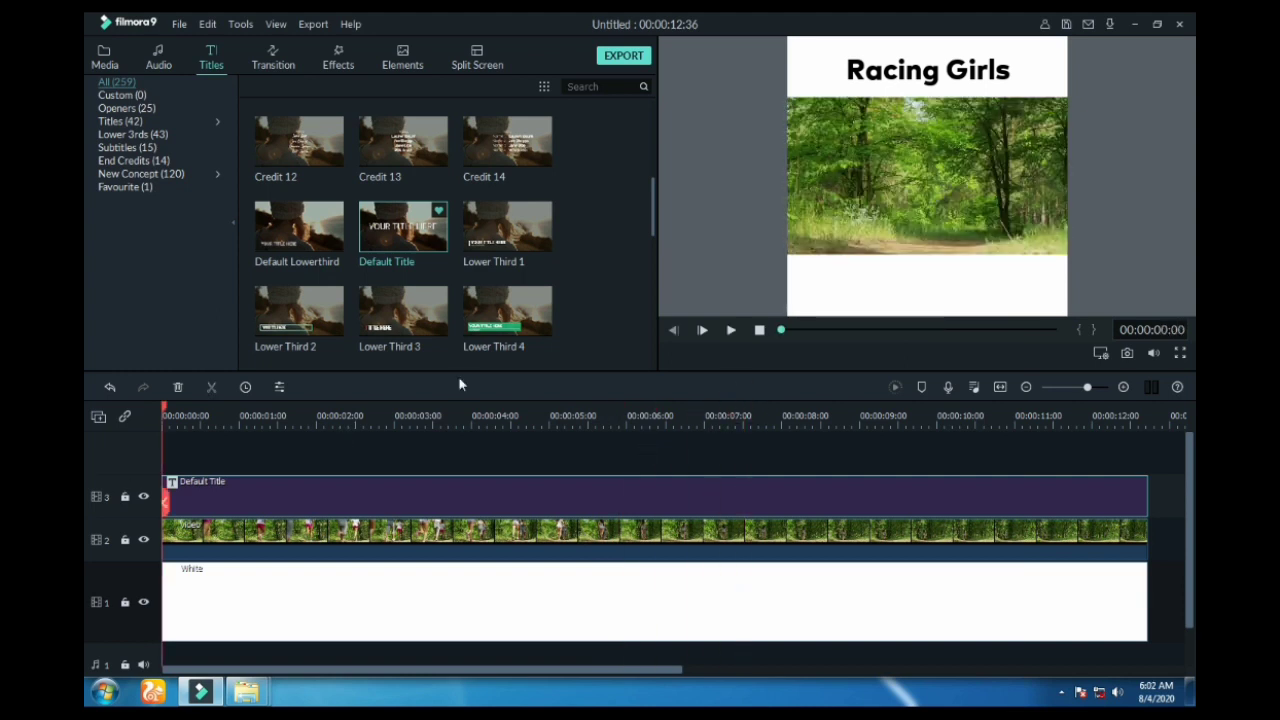
{"action": "double_click", "coordinate": [511, 486]}
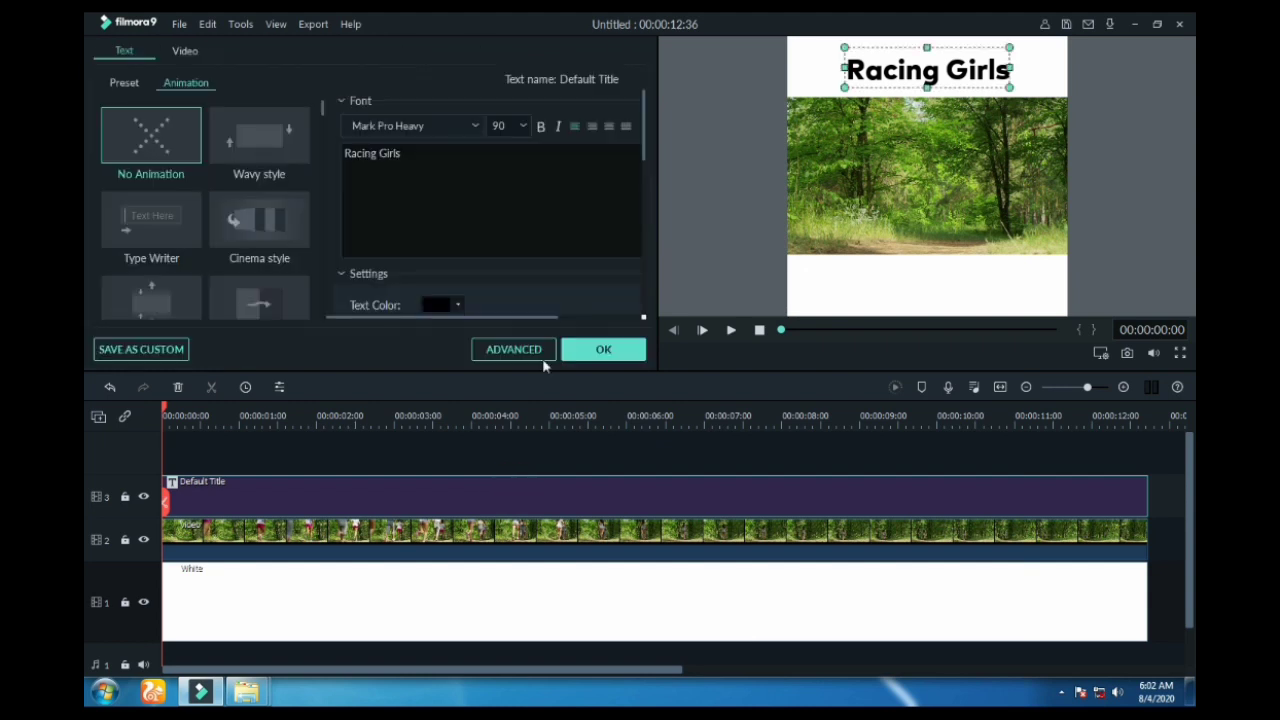
{"action": "left_click", "coordinate": [530, 349]}
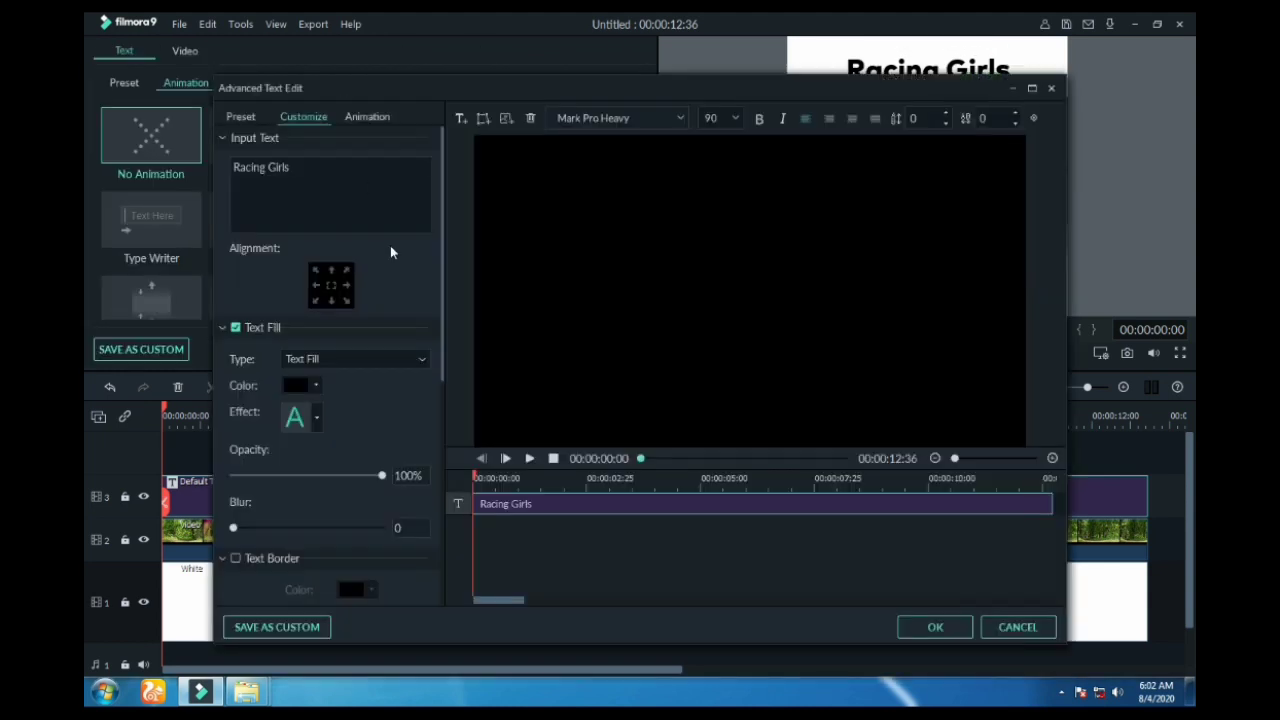
{"action": "left_click", "coordinate": [366, 117]}
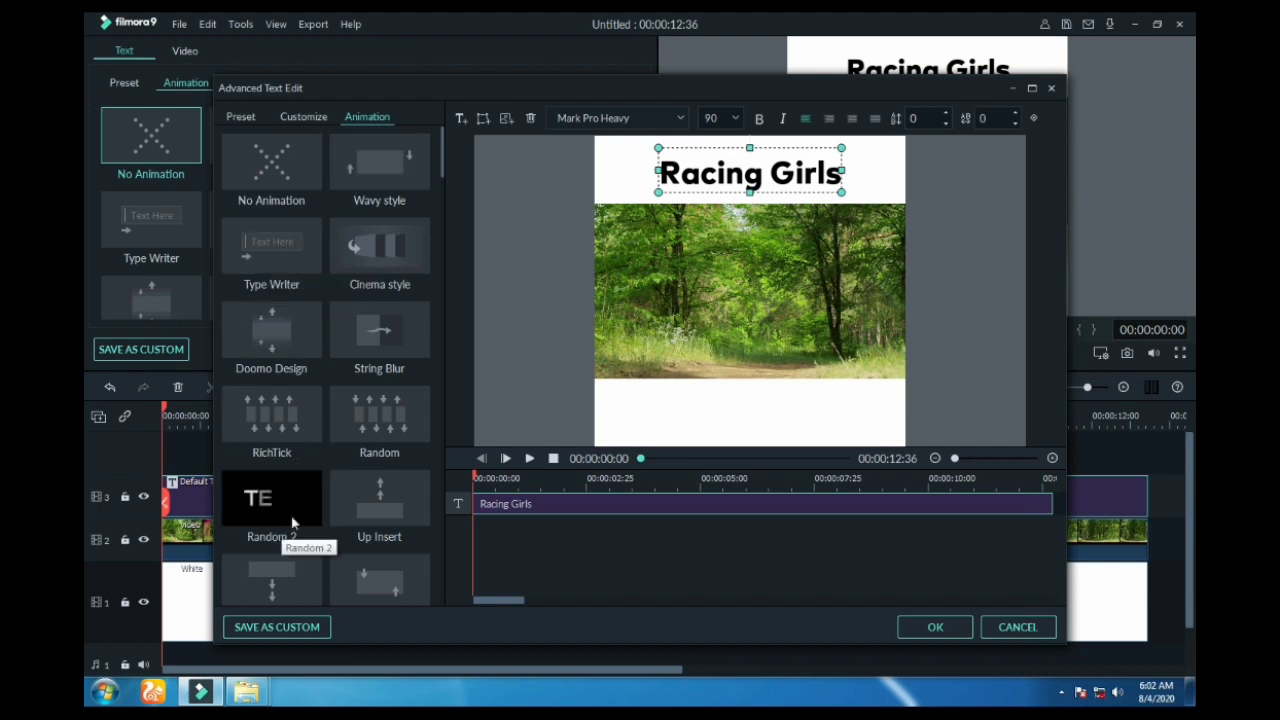
{"action": "scroll", "coordinate": [293, 515], "scroll_direction": "down", "scroll_amount": 3}
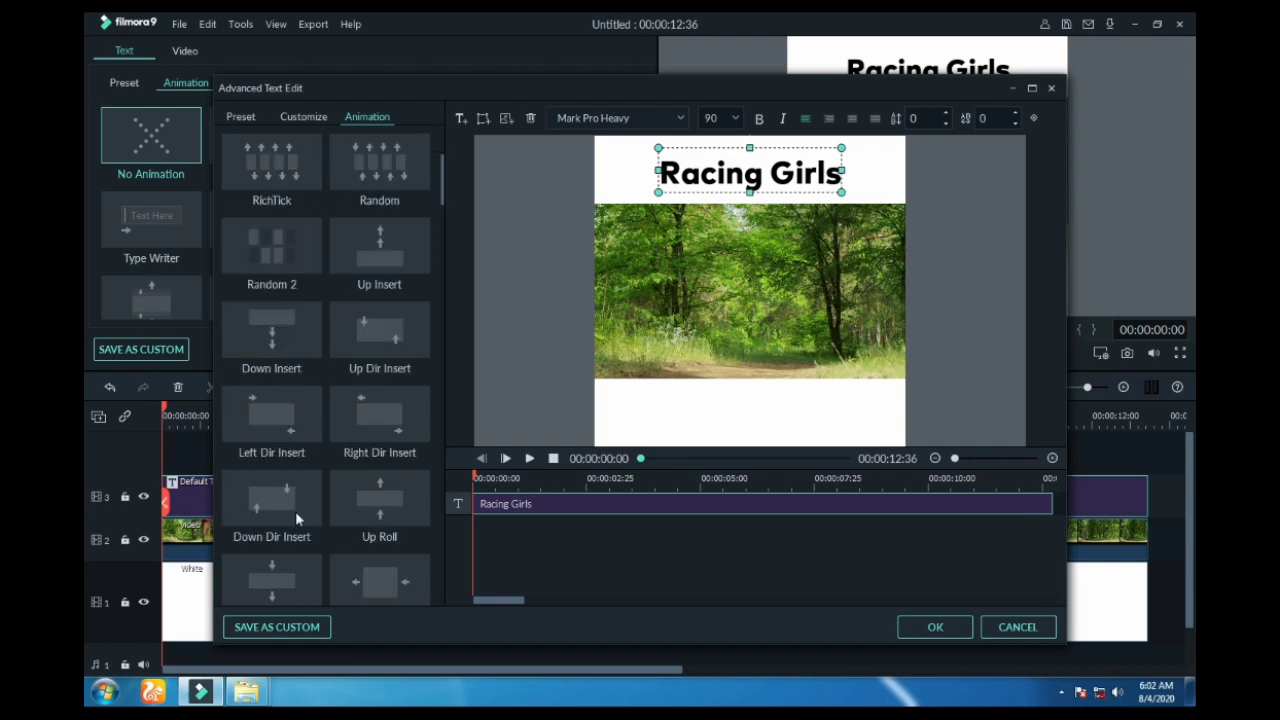
{"action": "left_click", "coordinate": [279, 421]}
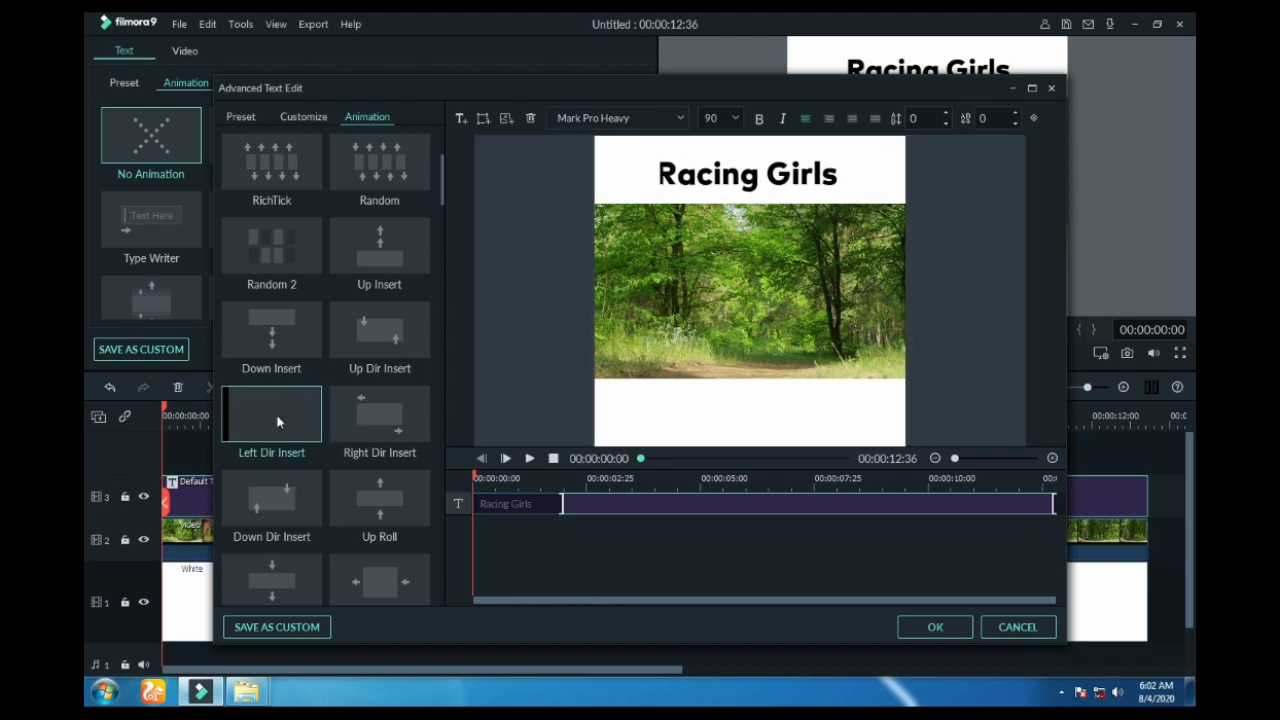
{"action": "left_click", "coordinate": [945, 627]}
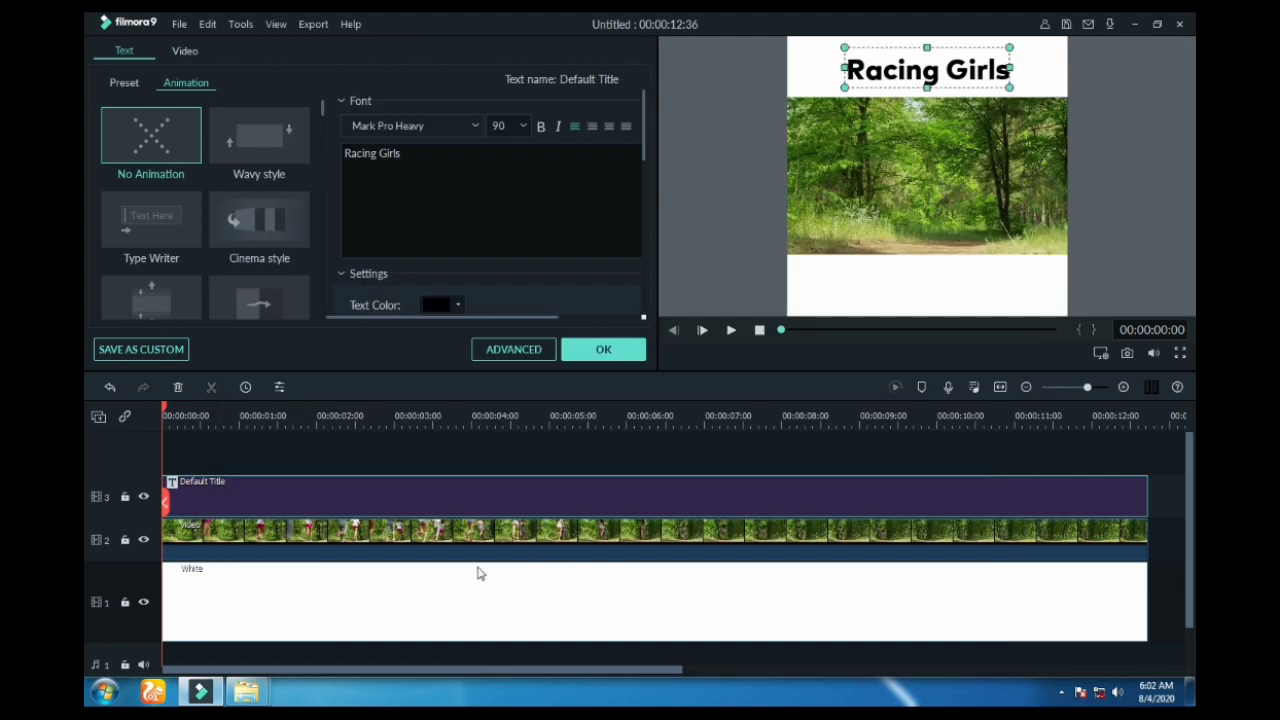
Step: Play the whole video, including at full screen, to check the title's animation
{"action": "key", "text": "space"}
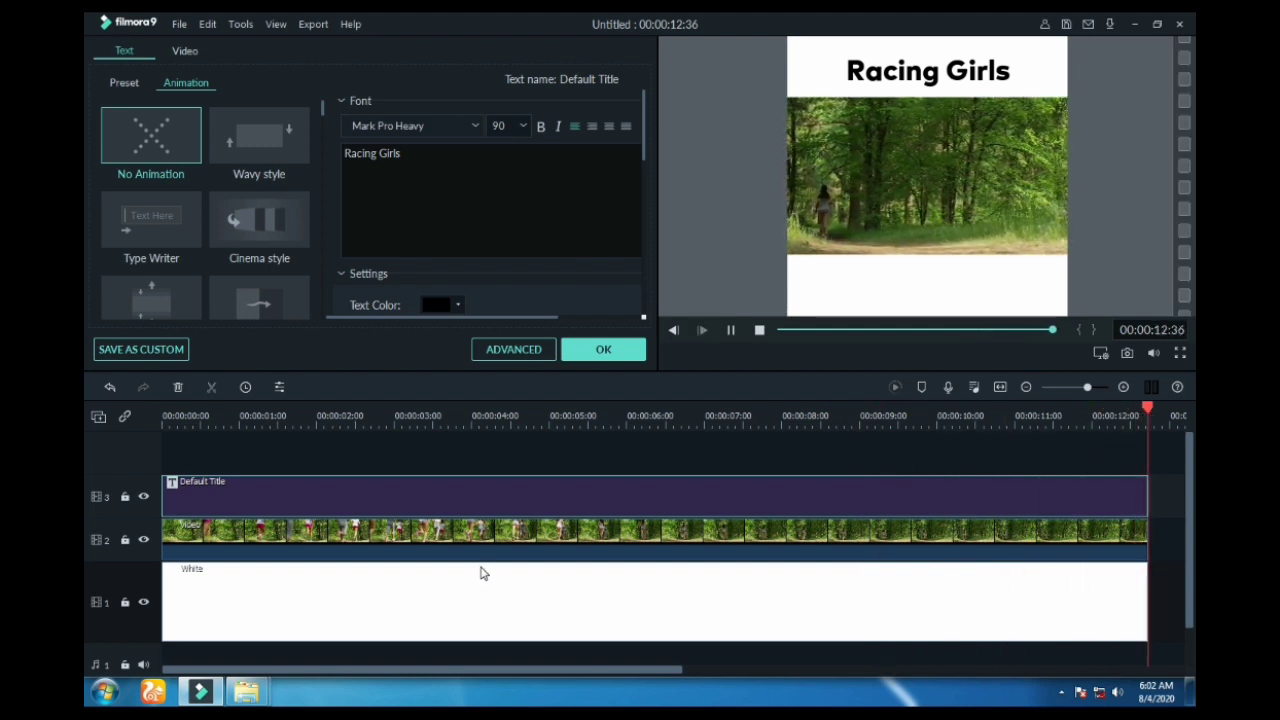
{"action": "left_click", "coordinate": [1180, 353]}
{"action": "key", "text": "space"}
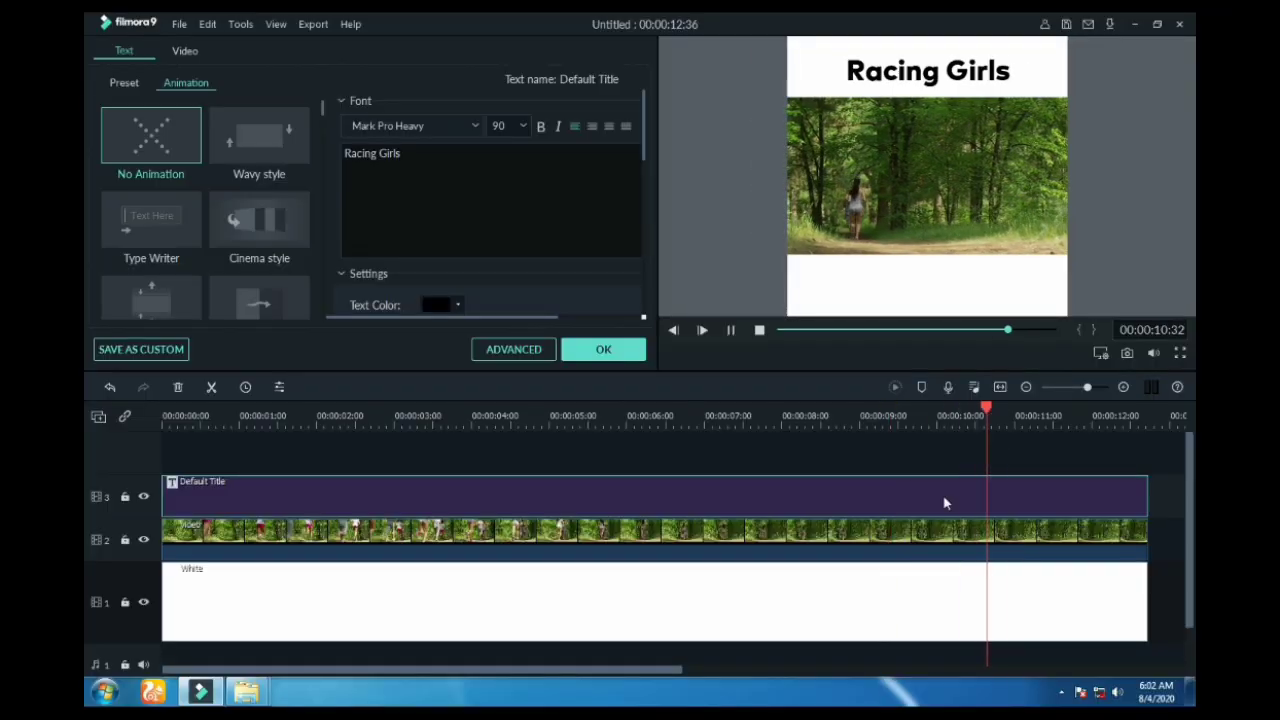
Step: Apply the title edits and add a second Default Title on track 4 at the start of the timeline
{"action": "left_click", "coordinate": [603, 349]}
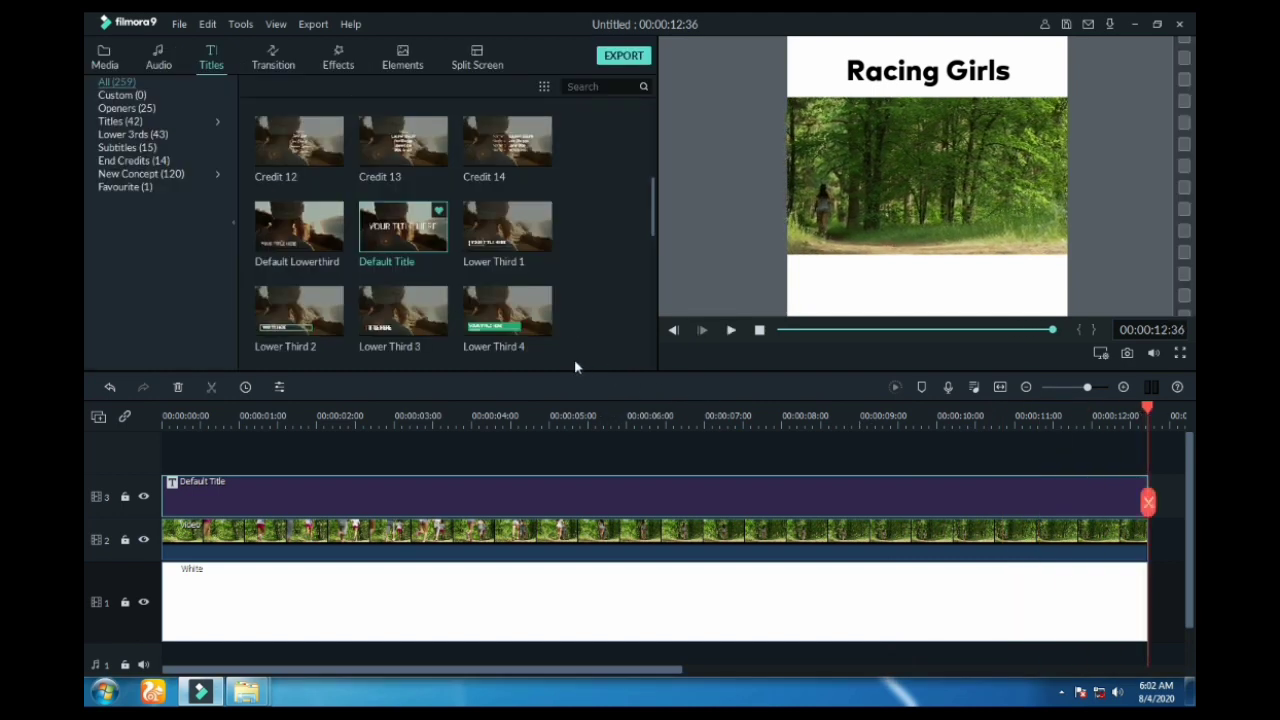
{"action": "left_click", "coordinate": [425, 246]}
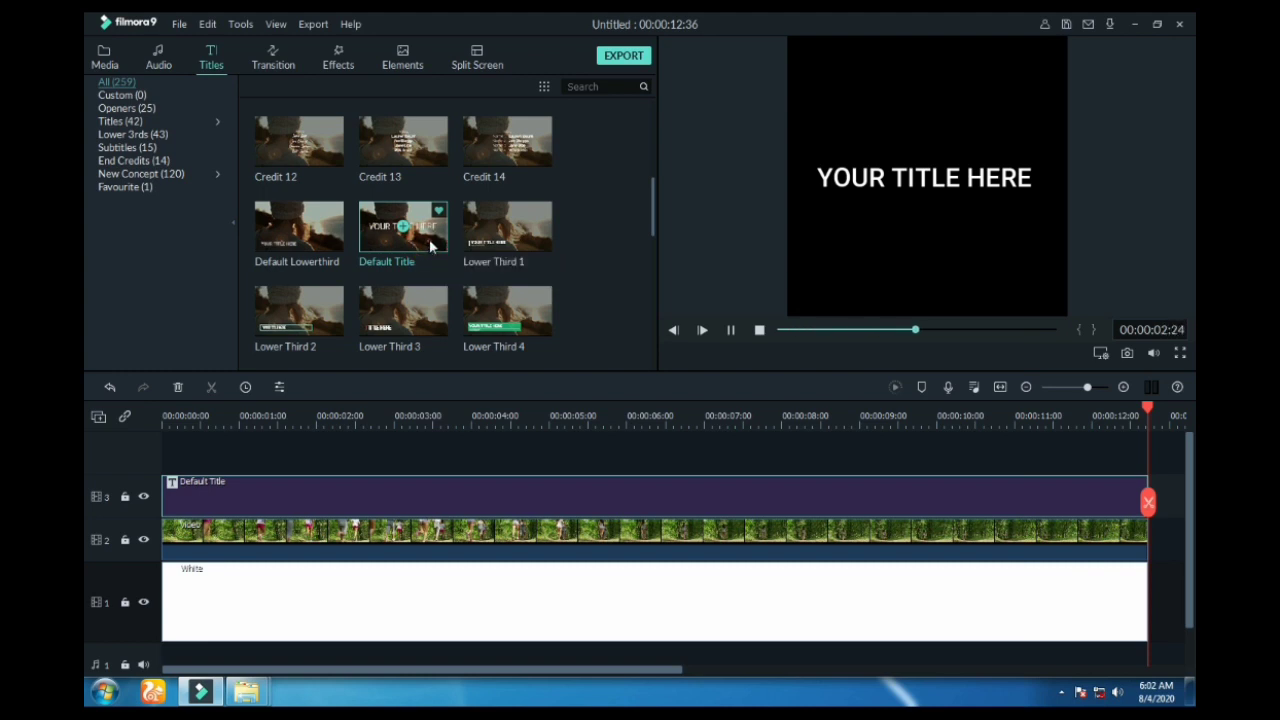
{"action": "left_click_drag", "start_coordinate": [426, 245], "coordinate": [147, 462]}
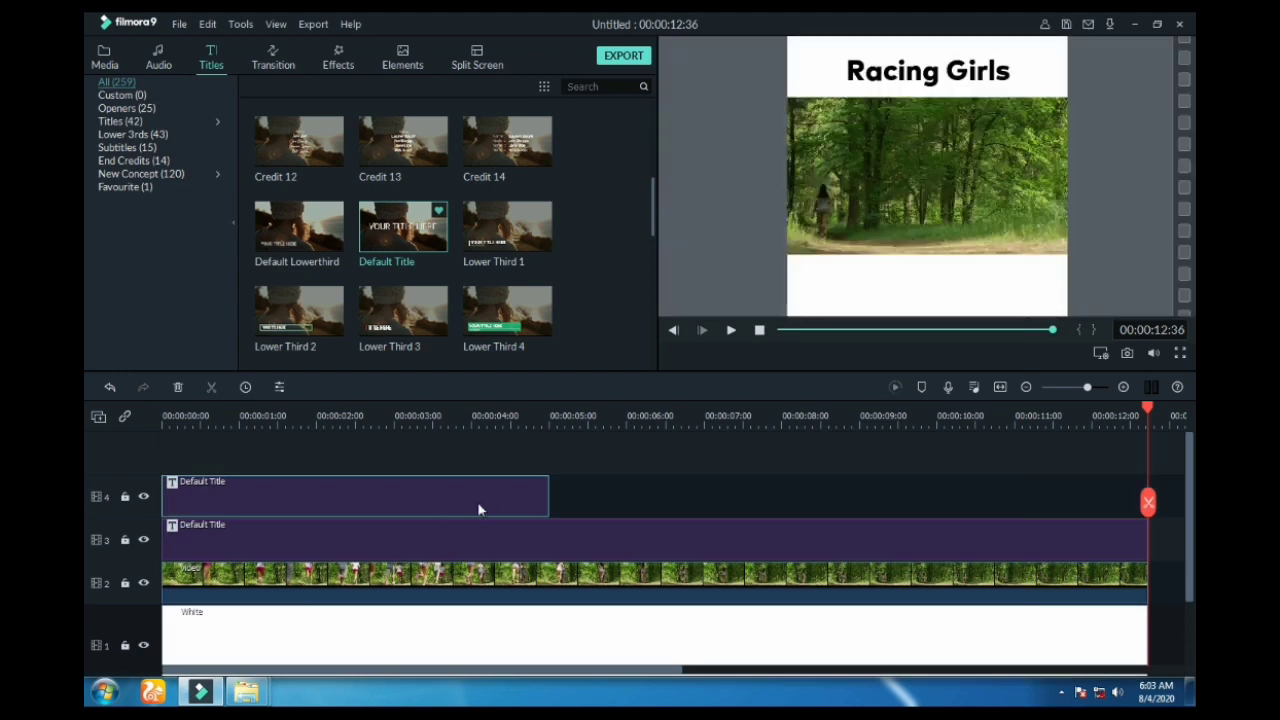
Step: Color the second title black, move it into the white band below the video, shrink it to fit at the right edge, and apply
{"action": "double_click", "coordinate": [402, 497]}
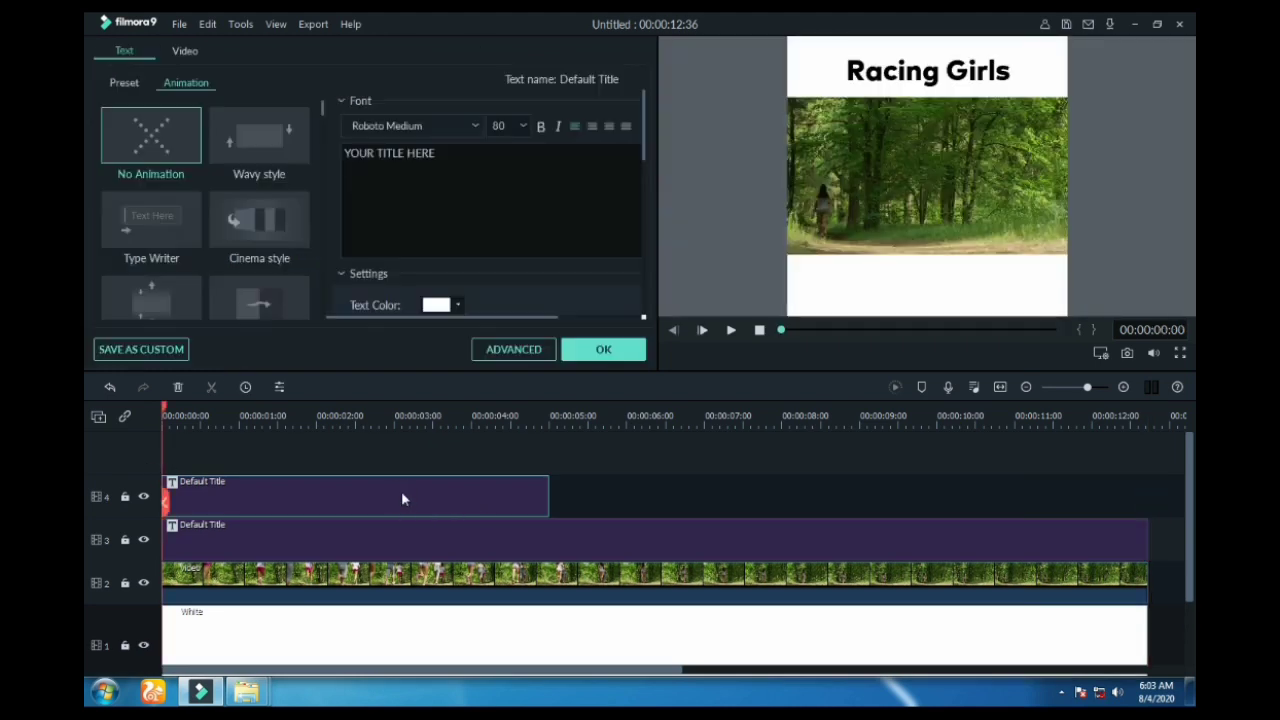
{"action": "left_click", "coordinate": [459, 305]}
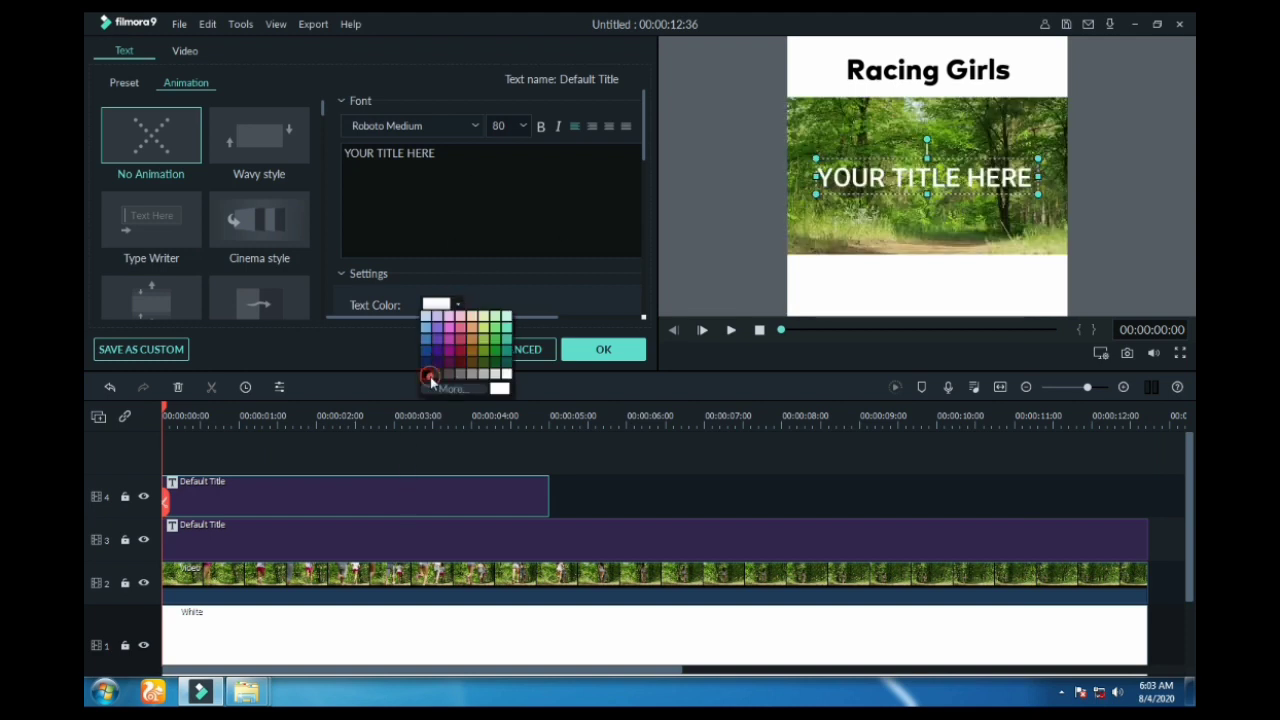
{"action": "left_click", "coordinate": [429, 377]}
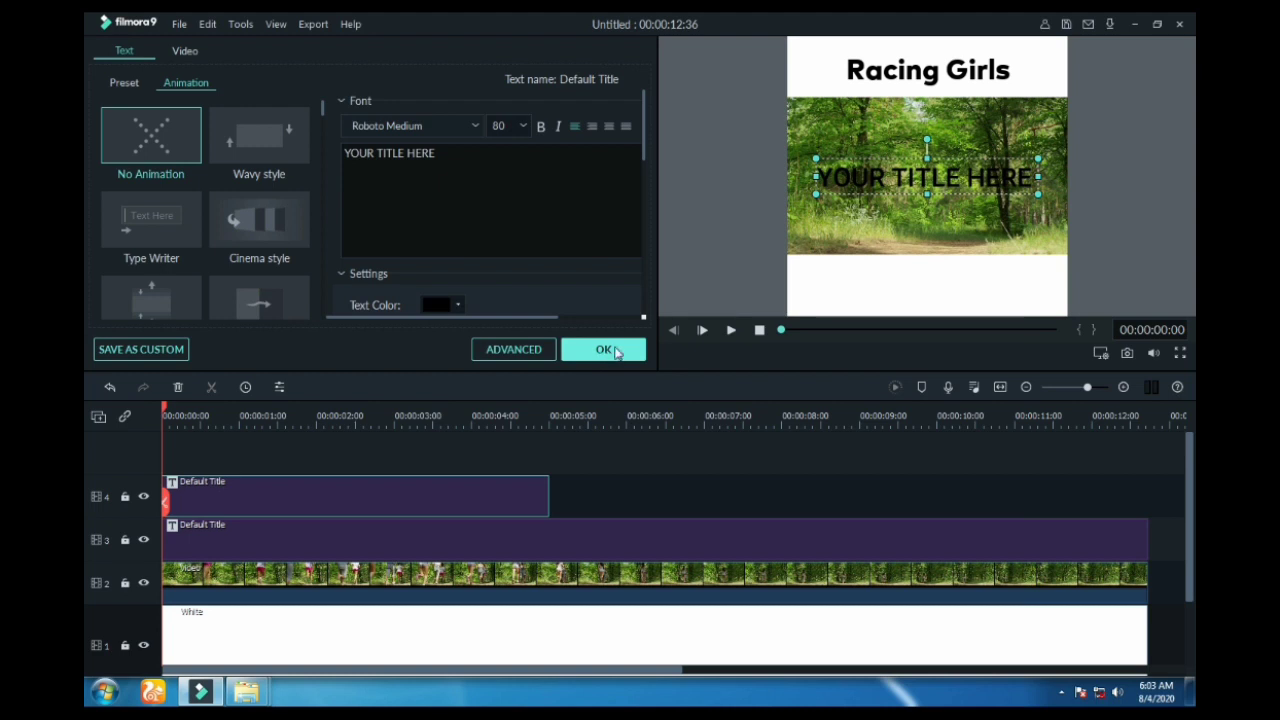
{"action": "left_click_drag", "start_coordinate": [917, 180], "coordinate": [956, 279]}
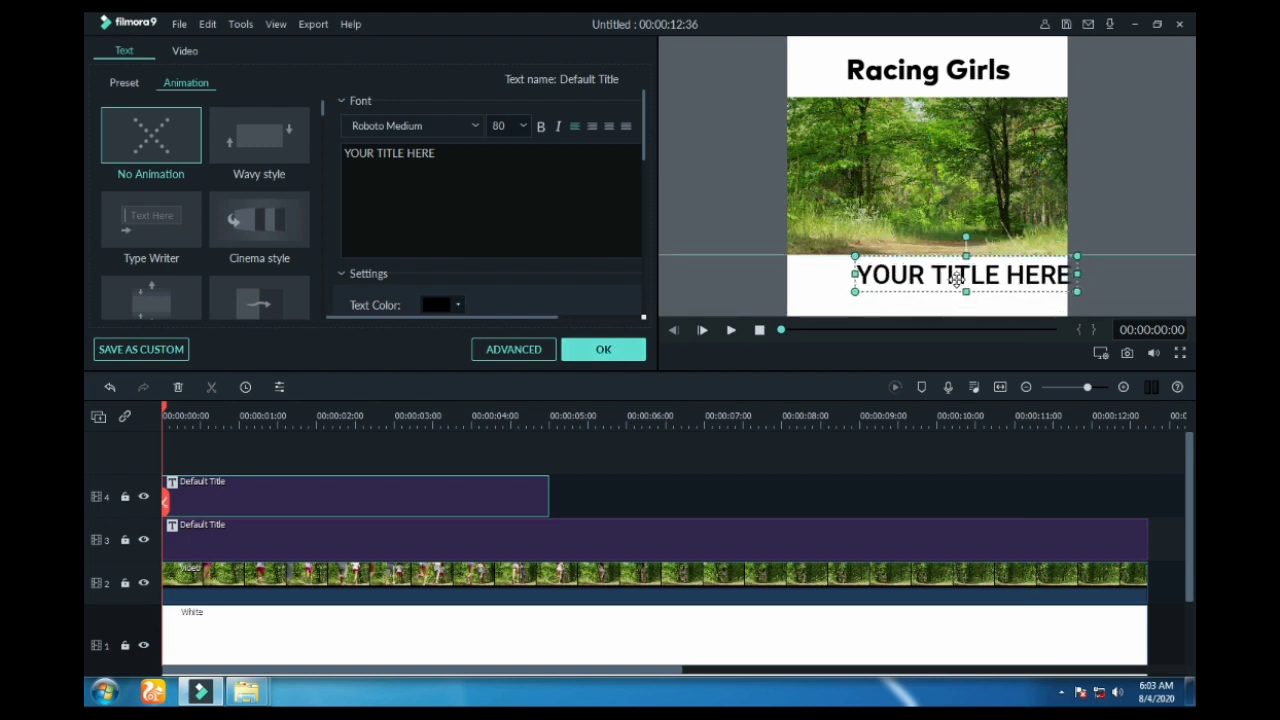
{"action": "left_click_drag", "start_coordinate": [1077, 291], "coordinate": [997, 275]}
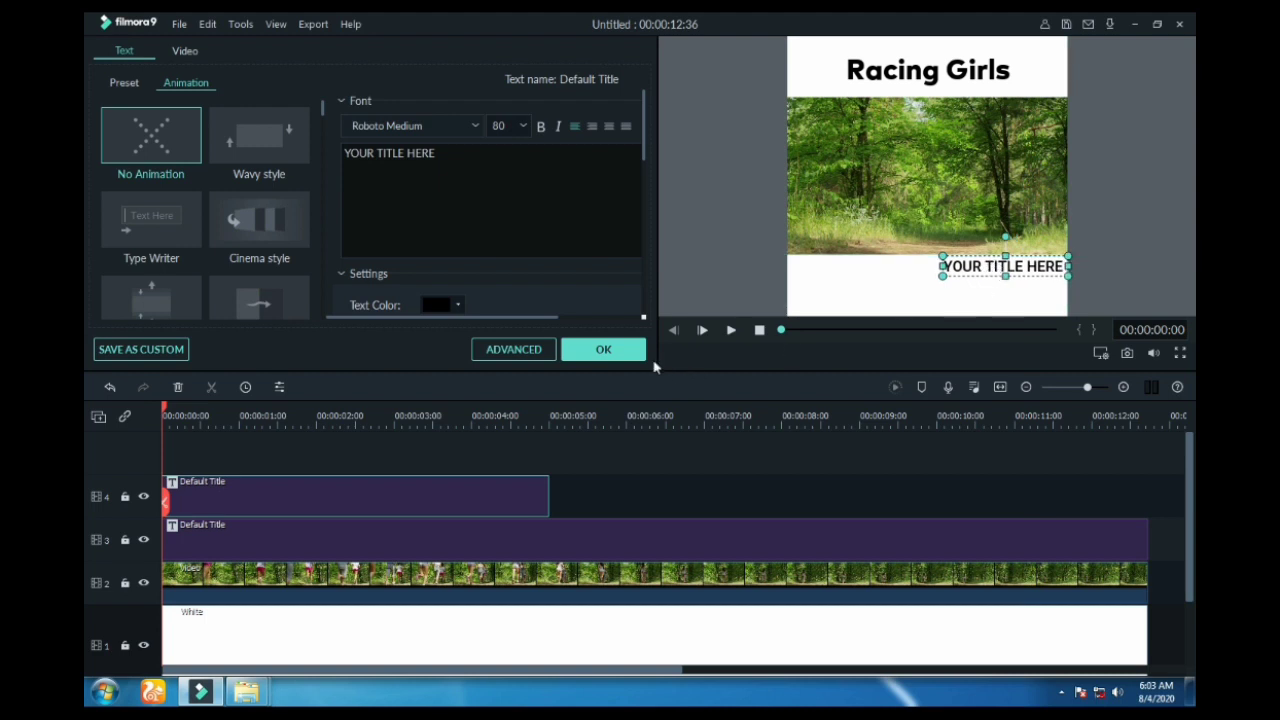
{"action": "left_click", "coordinate": [630, 350]}
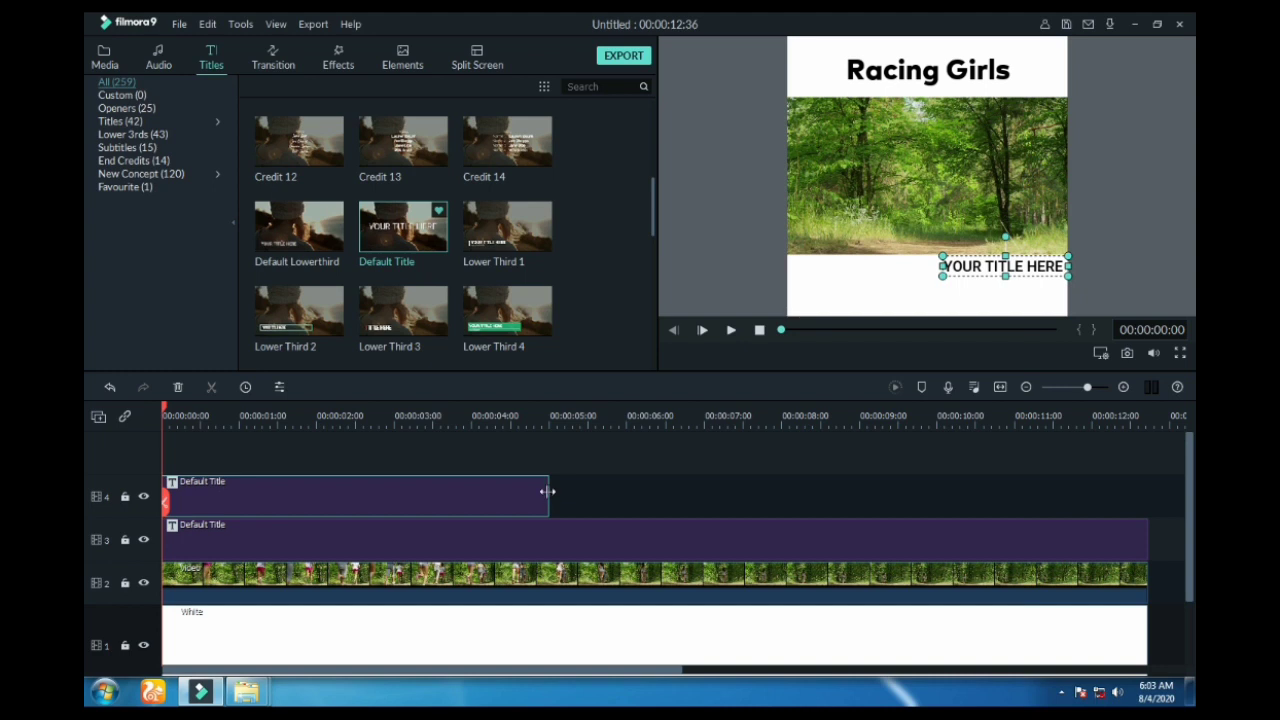
Step: Extend the track 4 title to the video's end and play back the result
{"action": "left_click_drag", "start_coordinate": [548, 491], "coordinate": [1063, 520]}
{"action": "key", "text": "space"}
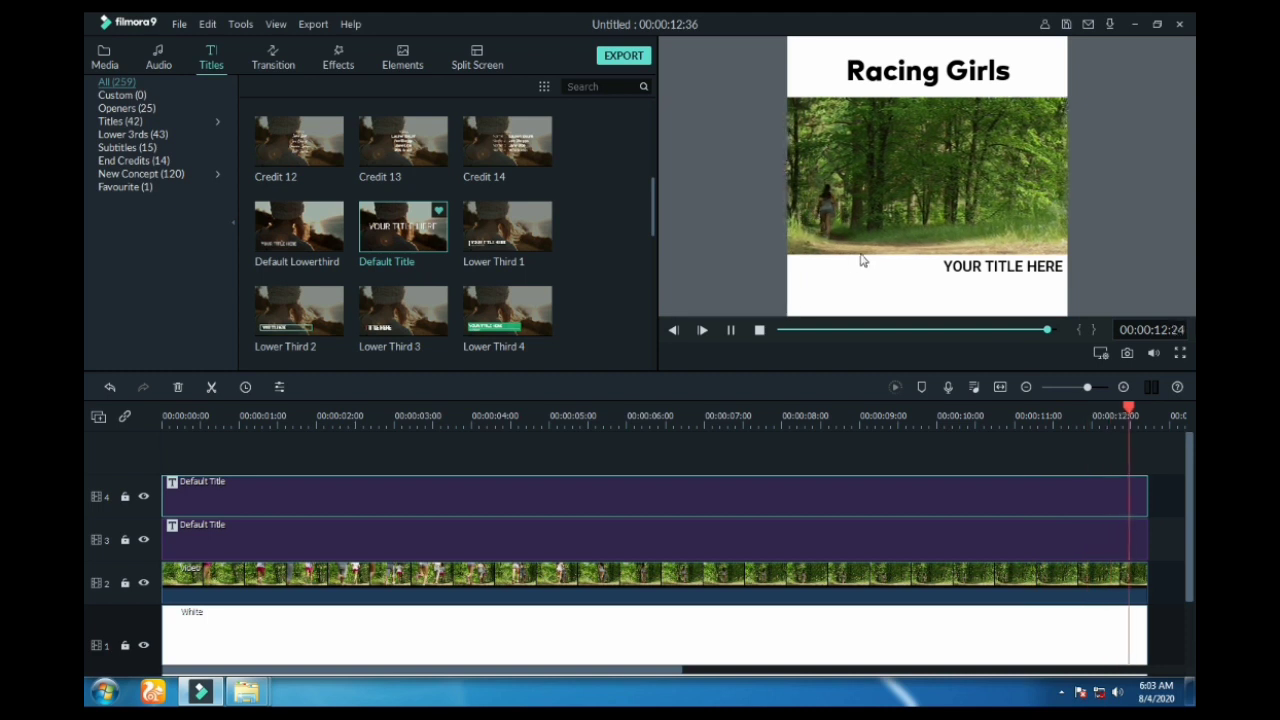
{"action": "key", "text": "space"}
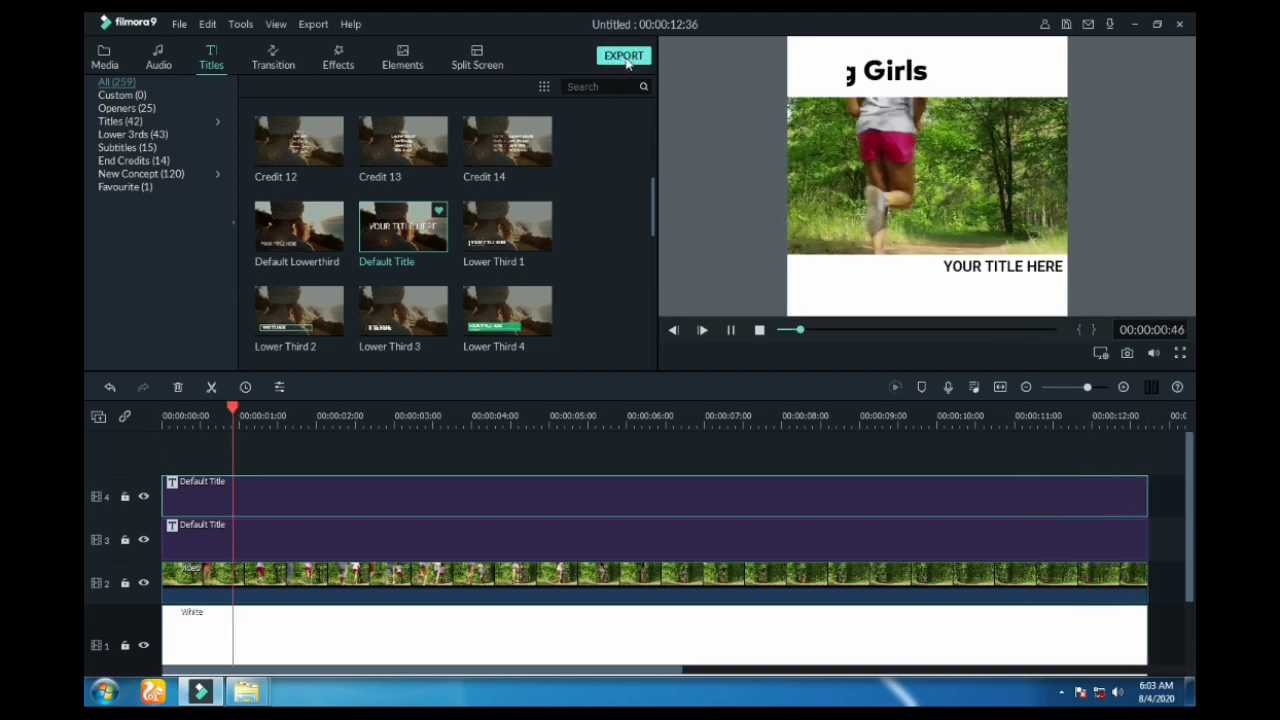
Step: Export the project to the computer as a 1080x1080 MP4 named "My Video" in E:/
{"action": "left_click", "coordinate": [624, 56]}
{"action": "left_click", "coordinate": [795, 360]}
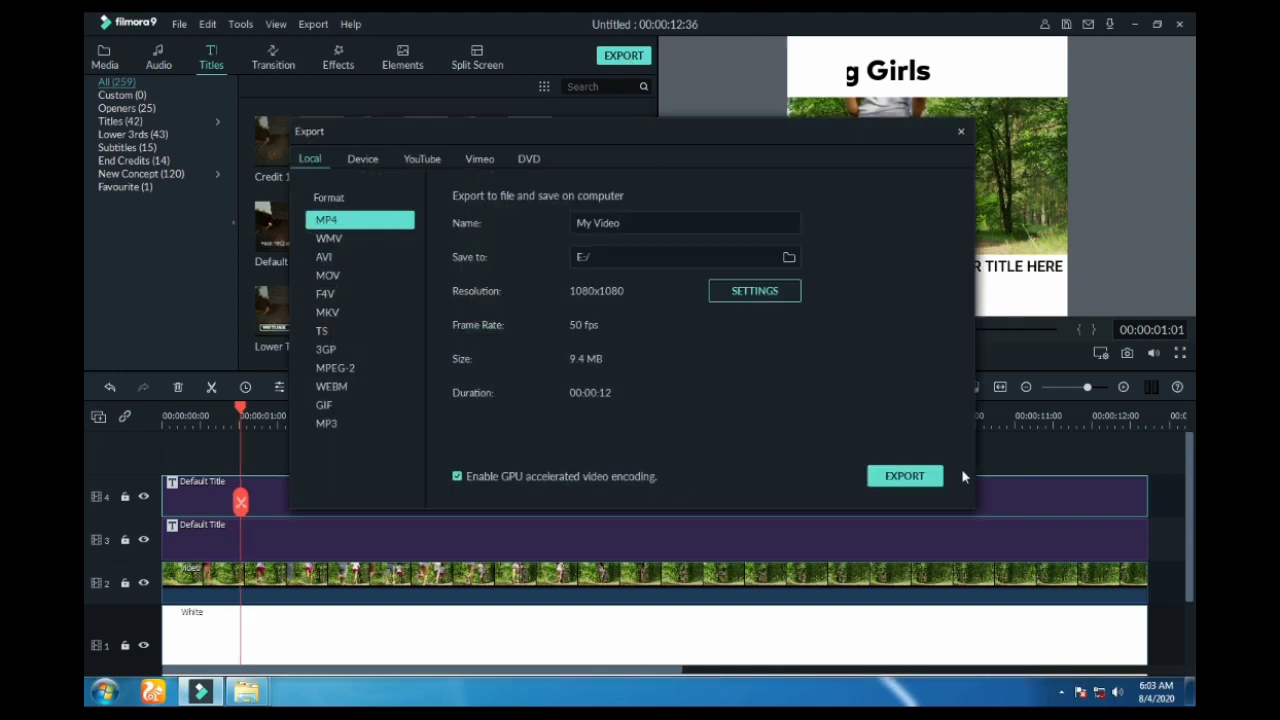
{"action": "left_click", "coordinate": [929, 477]}
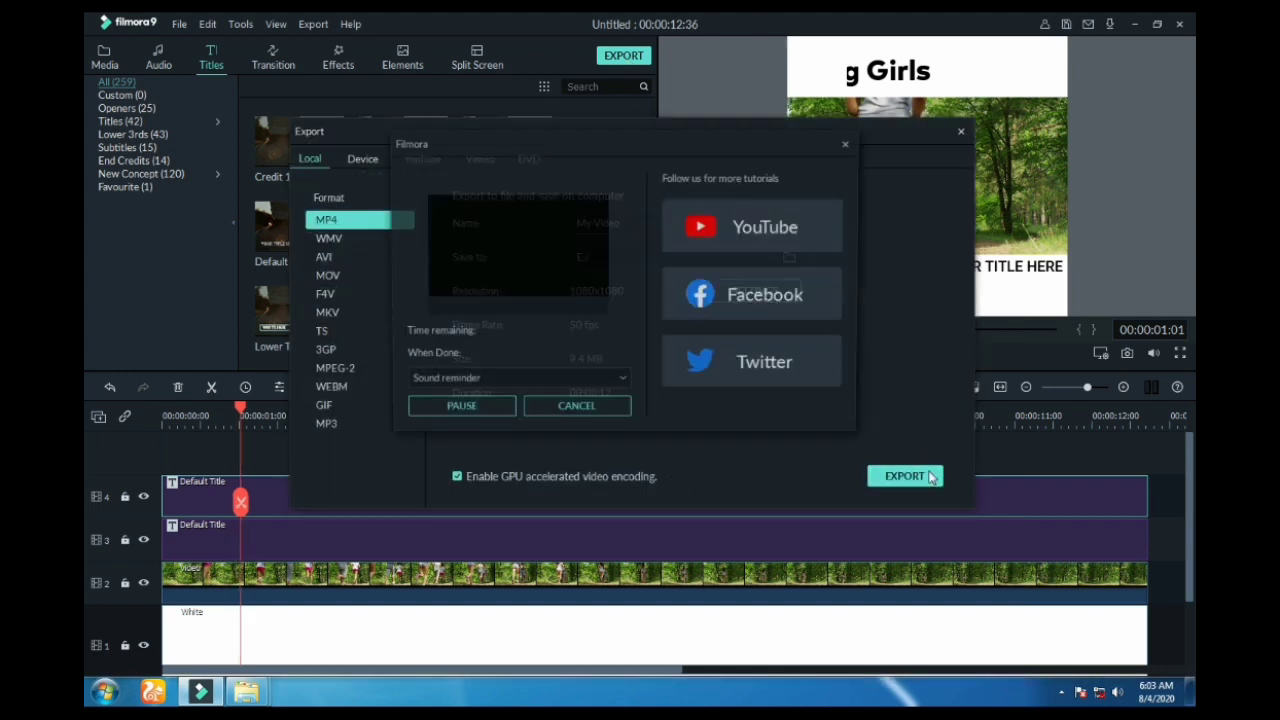